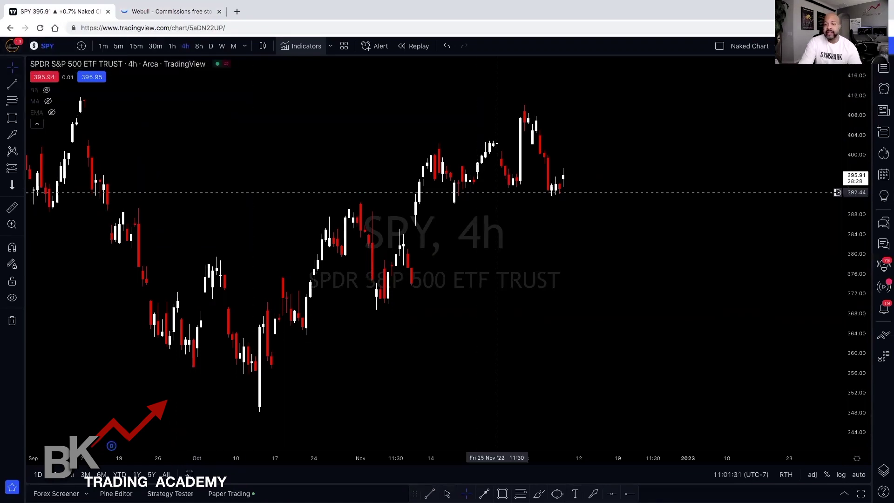
Step: Draw a rising trend line under the SPY 4-hour lows, from about 347.53 in October to about 403.34 in December 2022
scroll(787, 205, "left", 5)
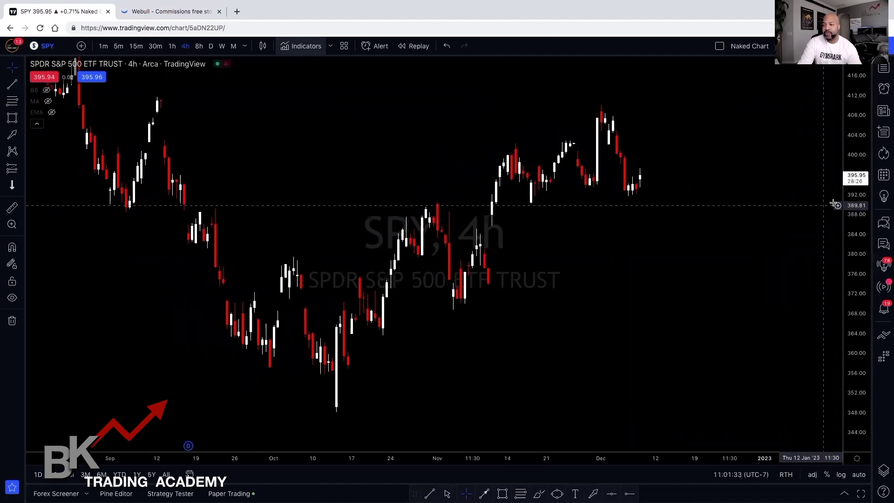
scroll(859, 186, "left", 3)
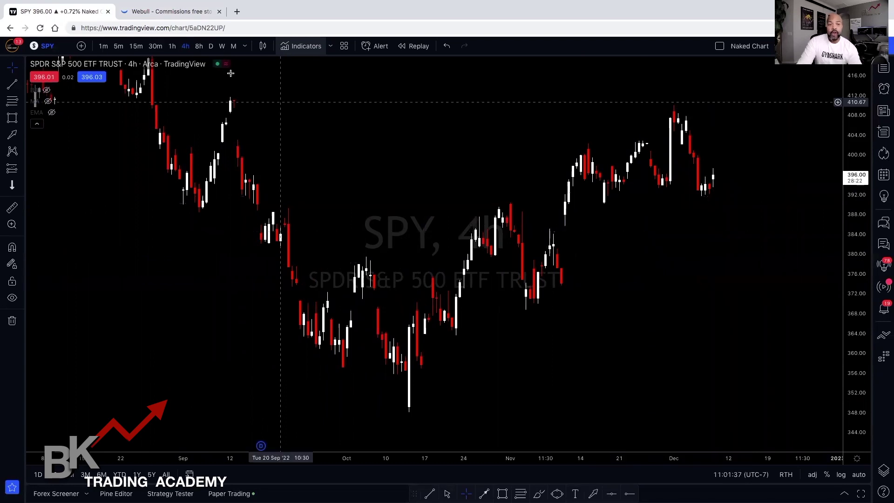
left_click(10, 87)
left_click(397, 415)
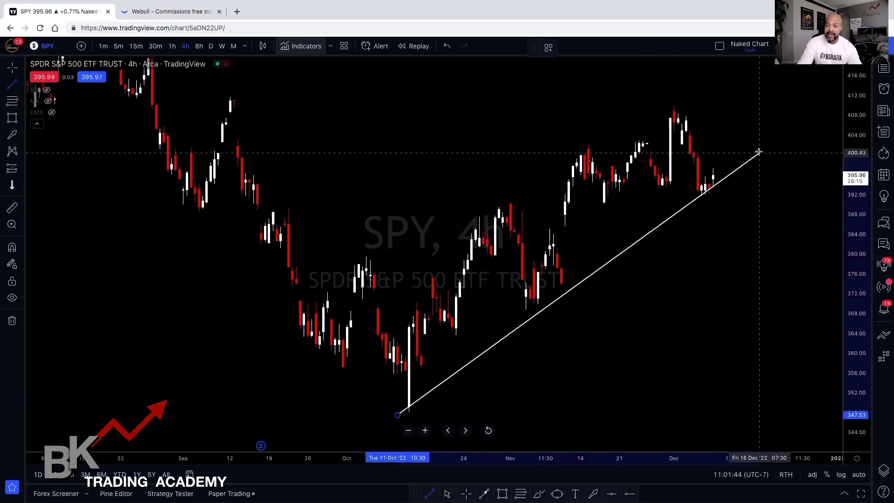
left_click(775, 138)
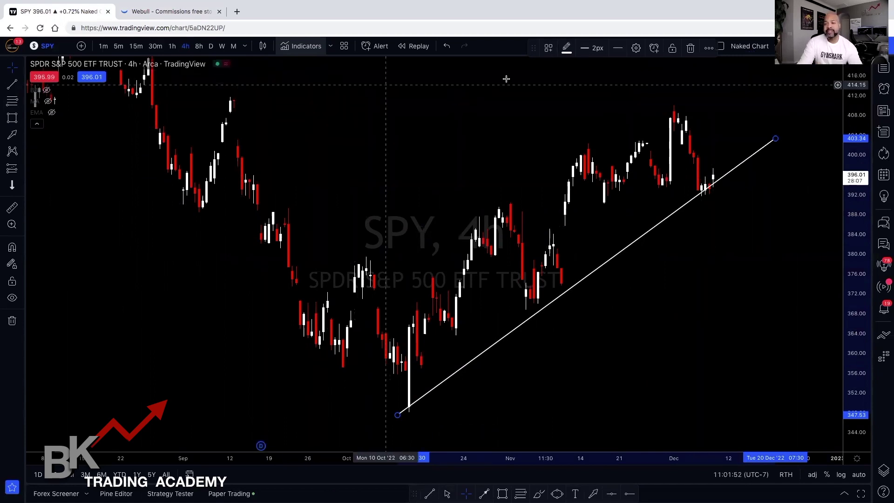
Step: Switch to Webull and examine the 4-hour SPX chart, including its October low and the latest December candles
left_click(169, 13)
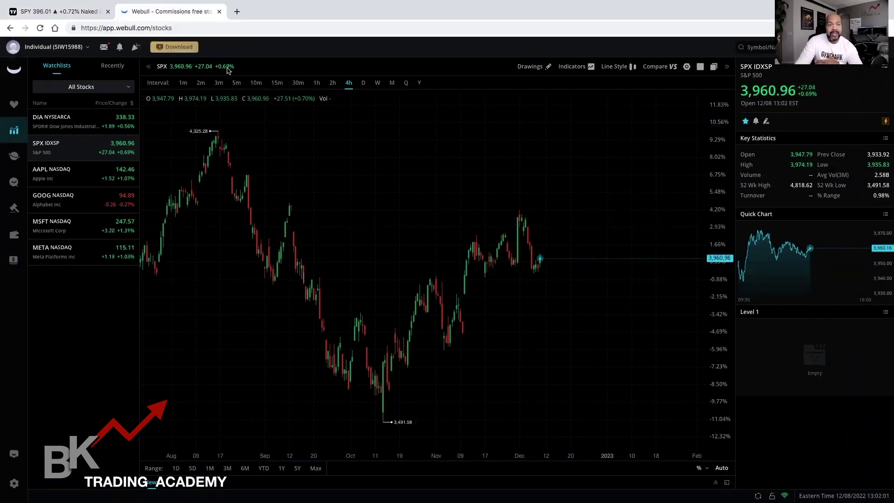
scroll(535, 126, "up", 3)
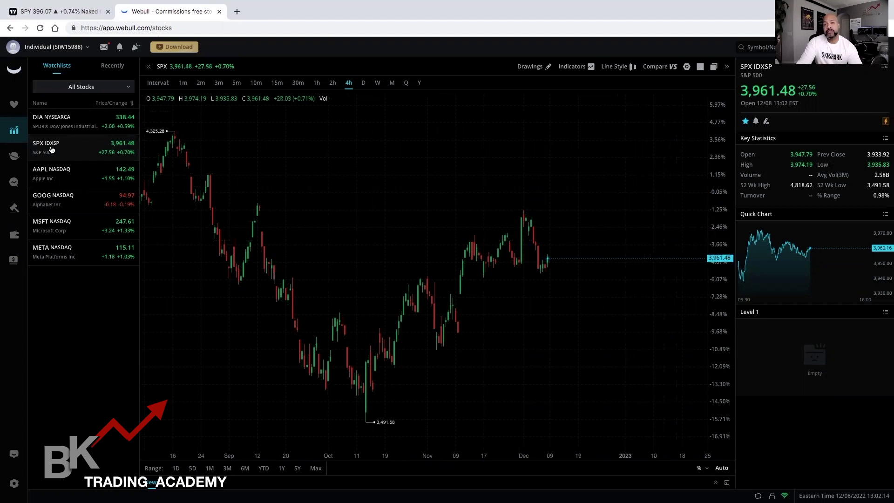
scroll(703, 266, "up", 2)
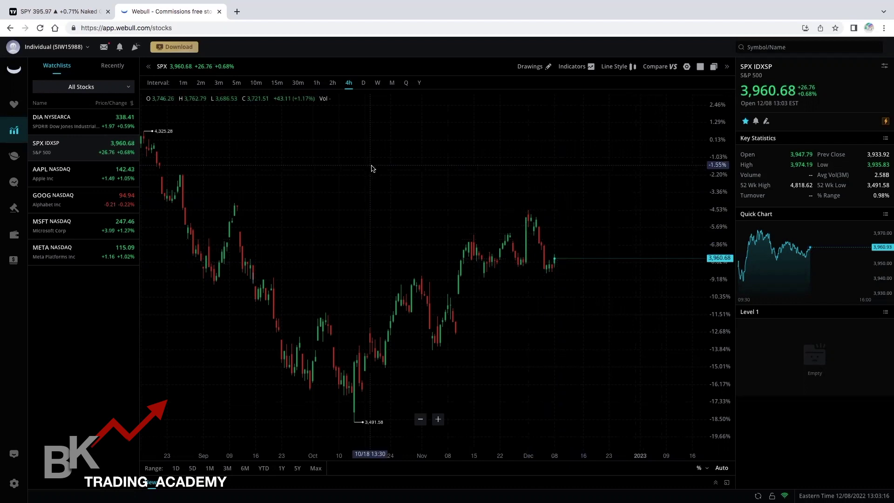
scroll(370, 177, "down", 2)
scroll(380, 158, "up", 3)
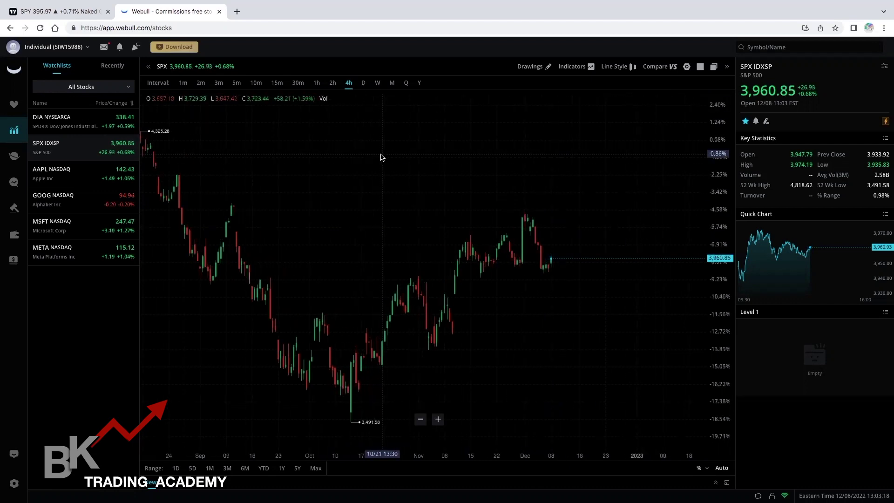
scroll(380, 158, "up", 1)
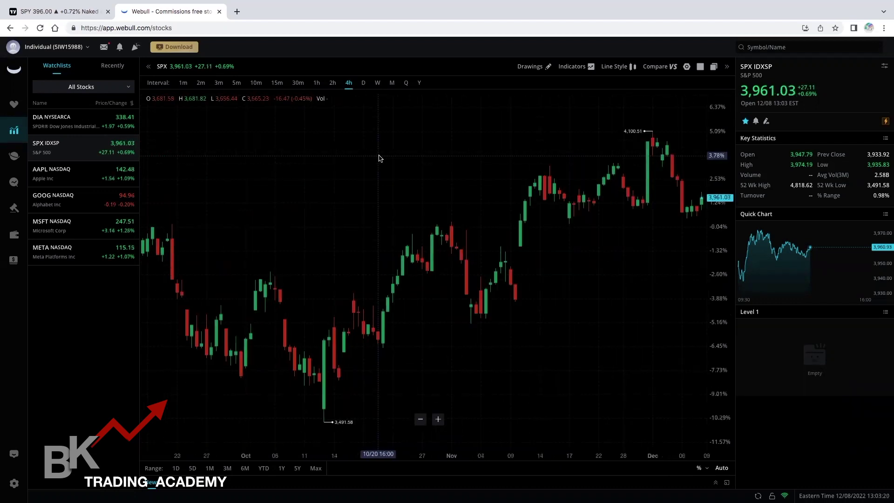
scroll(380, 158, "down", 1)
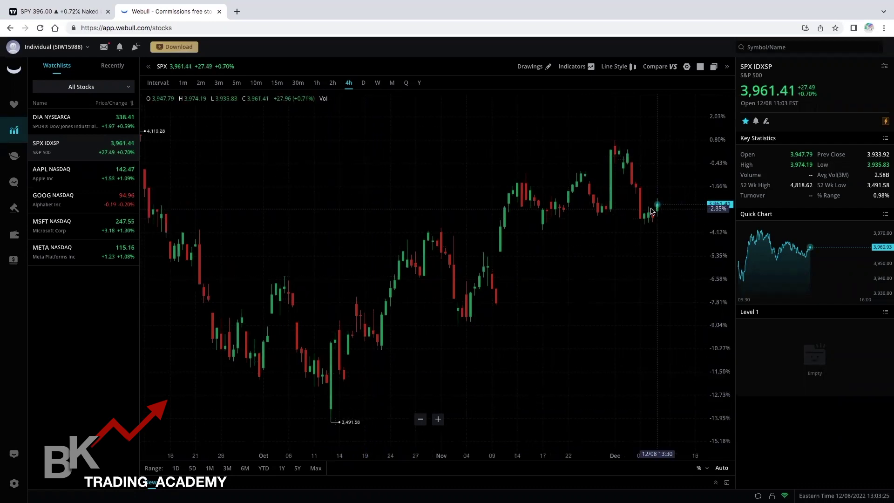
Step: Compare TradingView's SPY chart and its rising trend line with Webull's 4-hour SPX chart
left_click(42, 14)
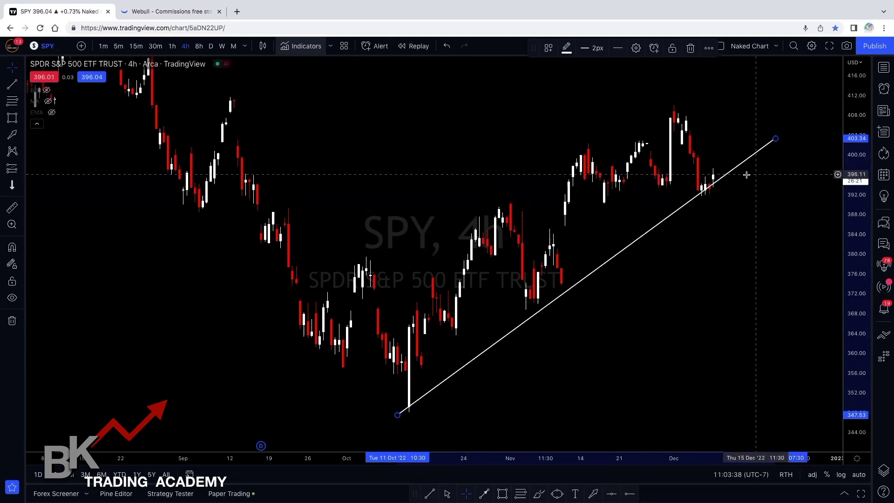
left_click(170, 14)
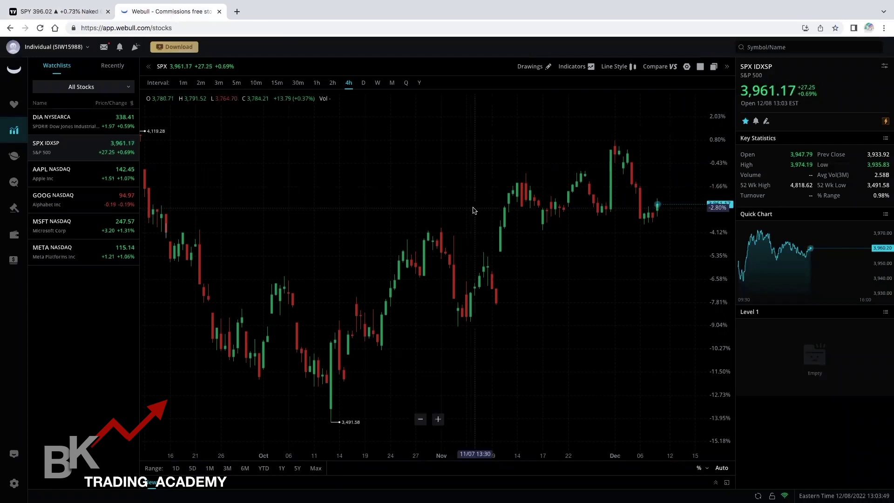
scroll(480, 213, "up", 2)
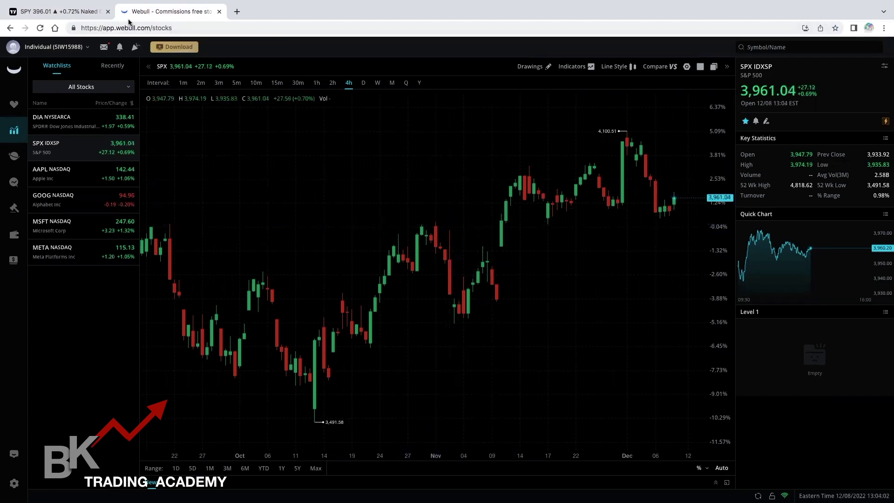
Step: Switch to TradingView and draw an upward arrow at the latest SPY candle, from about 395.64 to about 404.66
left_click(70, 12)
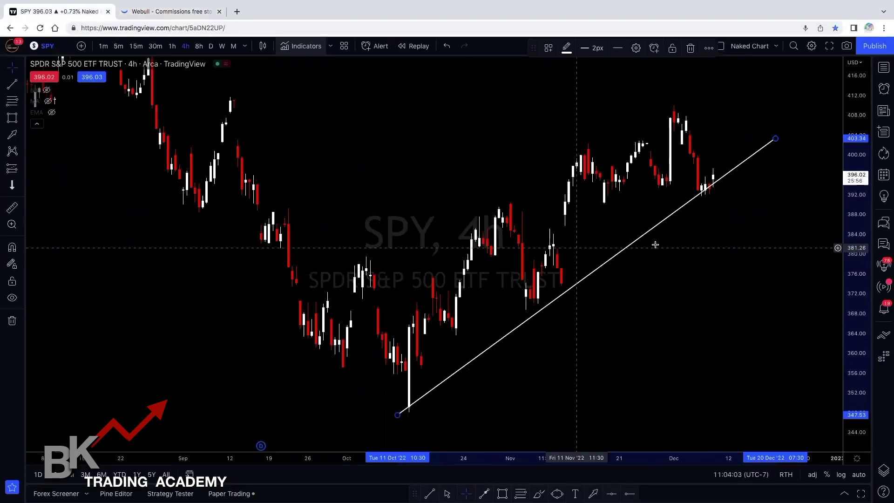
scroll(661, 242, "down", 2)
scroll(660, 243, "up", 3)
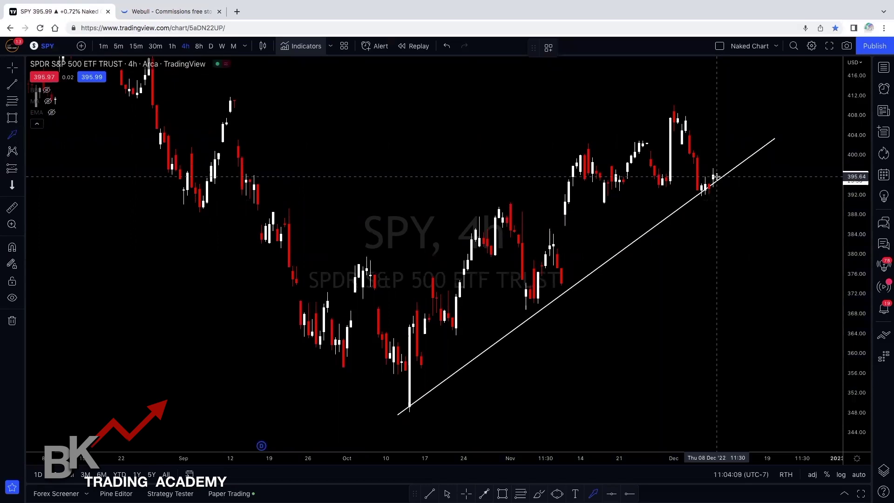
left_click_drag(717, 177, 720, 132)
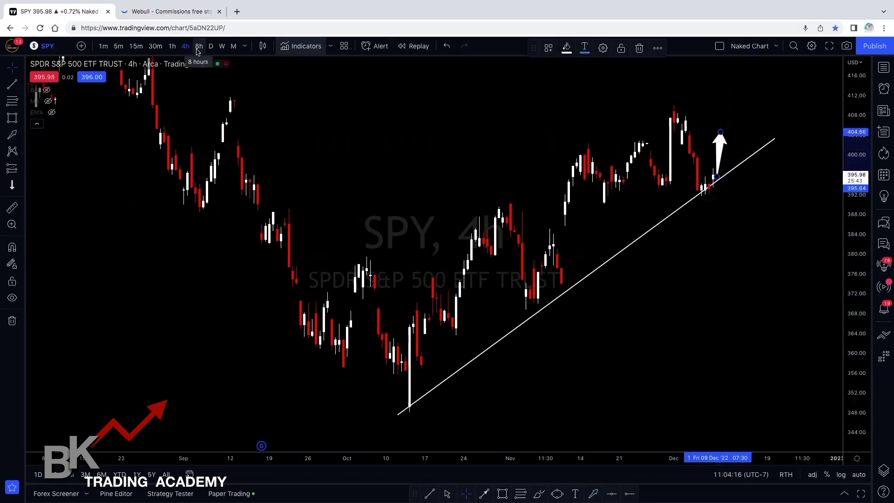
Step: Switch to the daily interval and draw a falling trend line over the March and August 2022 highs, from about 464.25 to 400.12
left_click(211, 47)
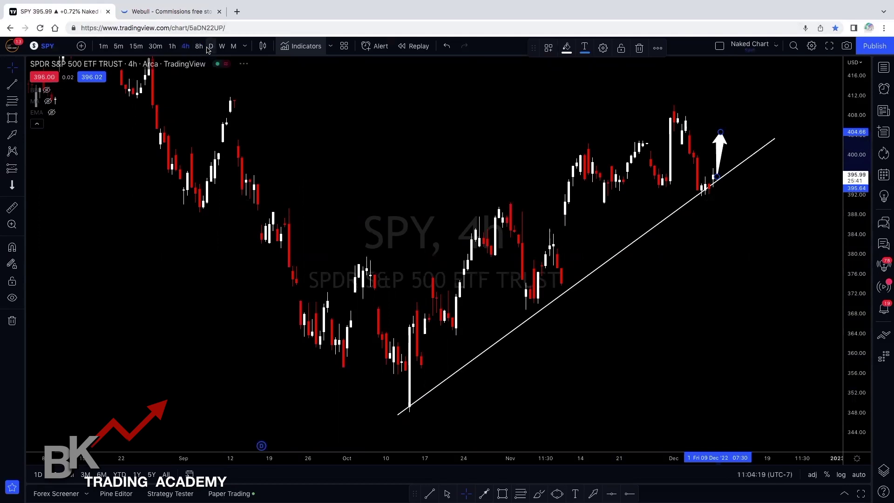
scroll(571, 200, "down", 3)
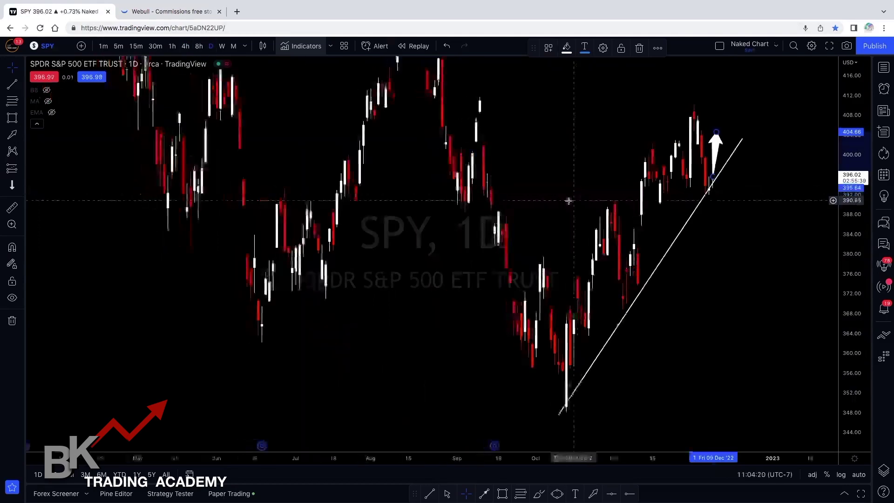
scroll(796, 295, "down", 5)
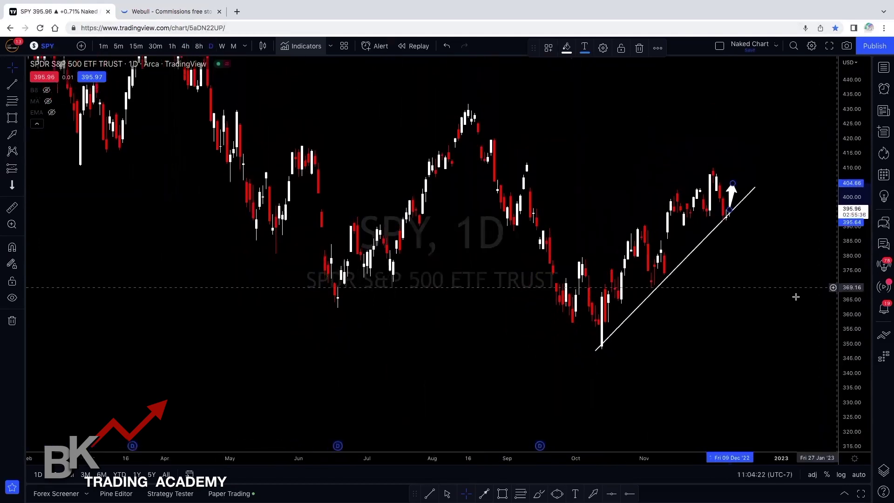
left_click_drag(726, 123, 693, 242)
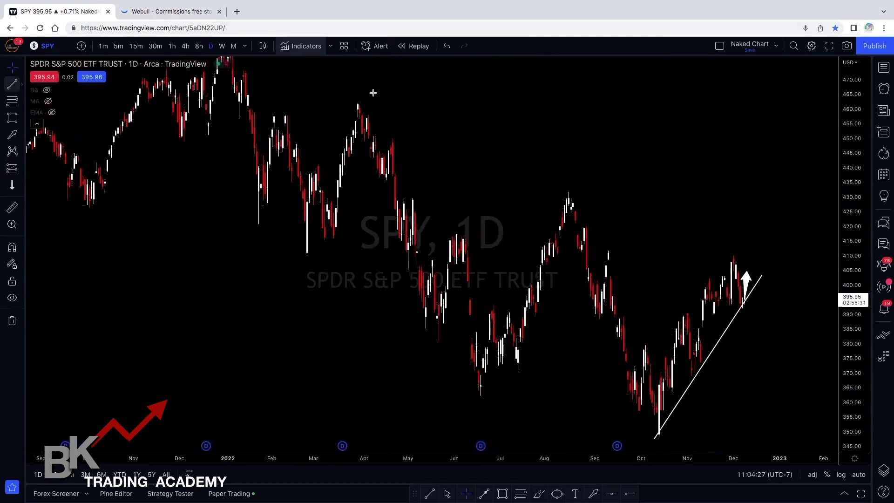
left_click(338, 97)
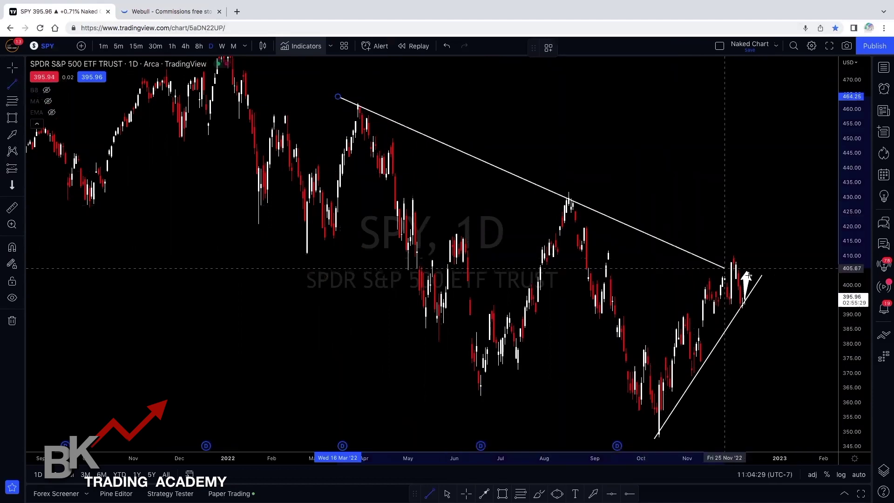
left_click(788, 285)
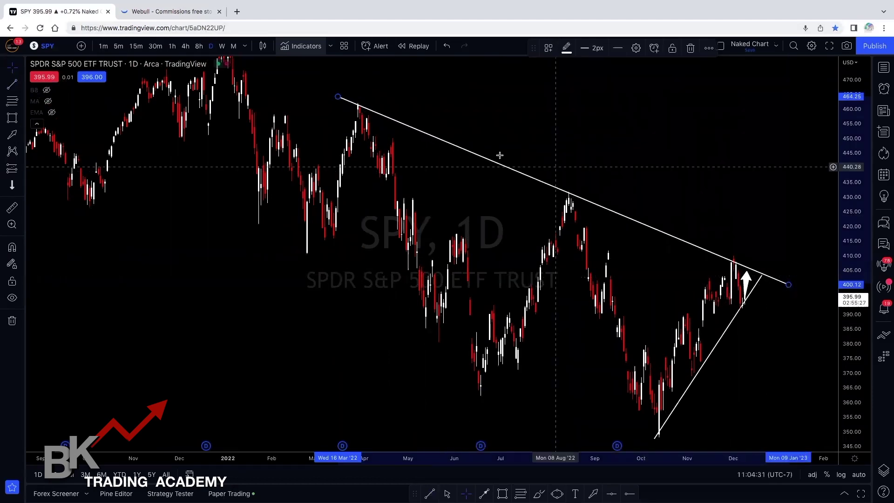
Step: Clone the falling trend line and place the copy parallel below it along the June and October 2022 lows
double_click(422, 133)
right_click(421, 134)
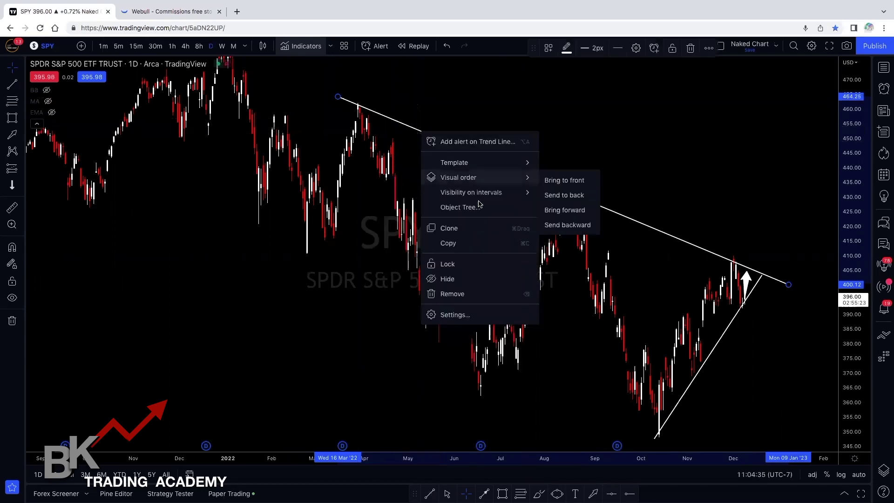
left_click(463, 229)
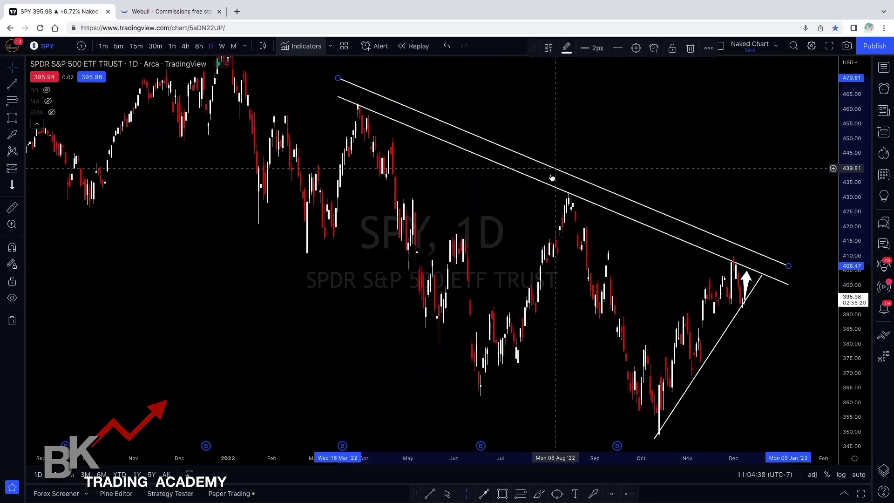
mouse_move(552, 178)
left_mouse_down()
mouse_move(495, 276)
mouse_move(473, 378)
mouse_move(469, 362)
left_mouse_up()
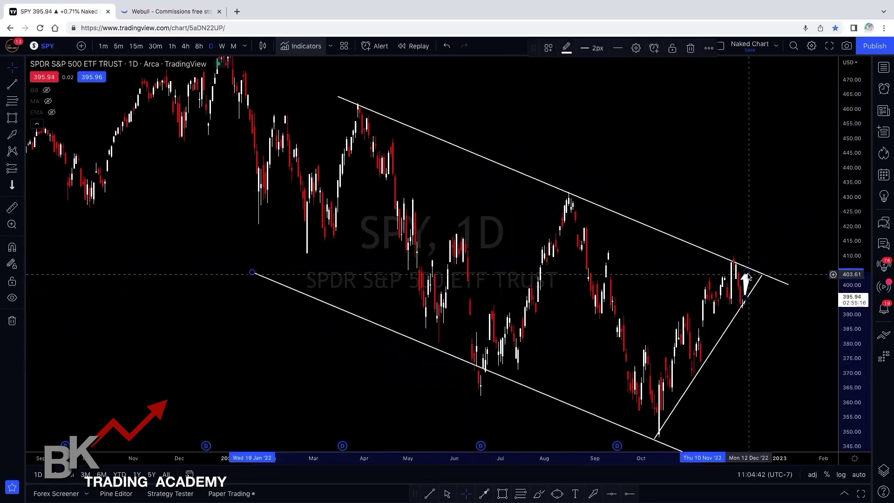
Step: Redirect the arrow at the latest daily candle so it points down to about 352.49
left_click_drag(745, 298, 748, 425)
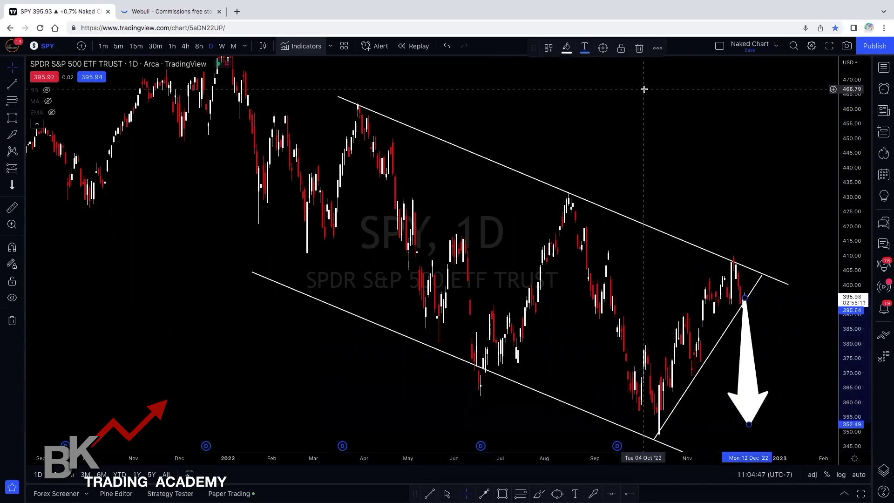
scroll(557, 118, "down", 1)
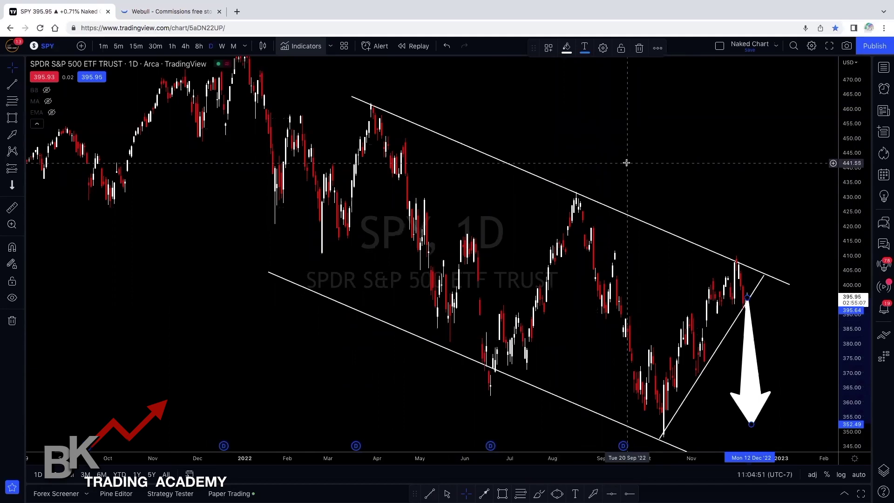
scroll(627, 162, "down", 1)
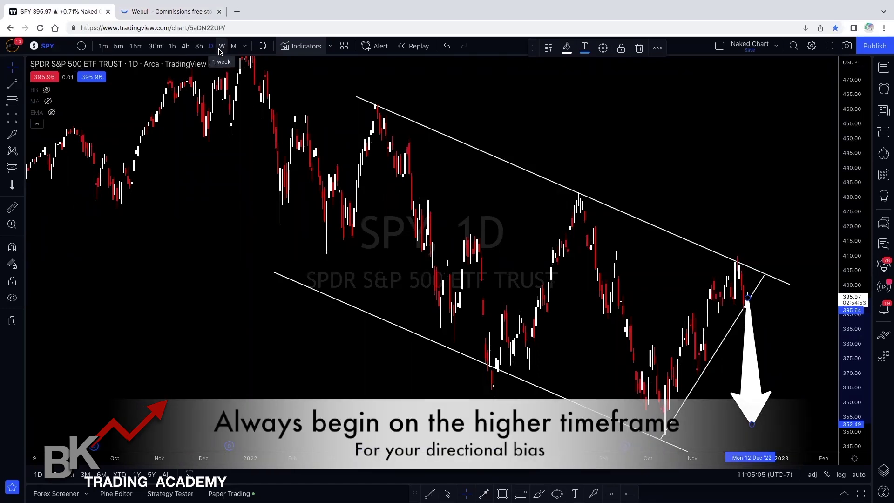
Step: Switch the SPY chart to the weekly interval and compress the price scale to show the multi-year uptrend
left_click(222, 48)
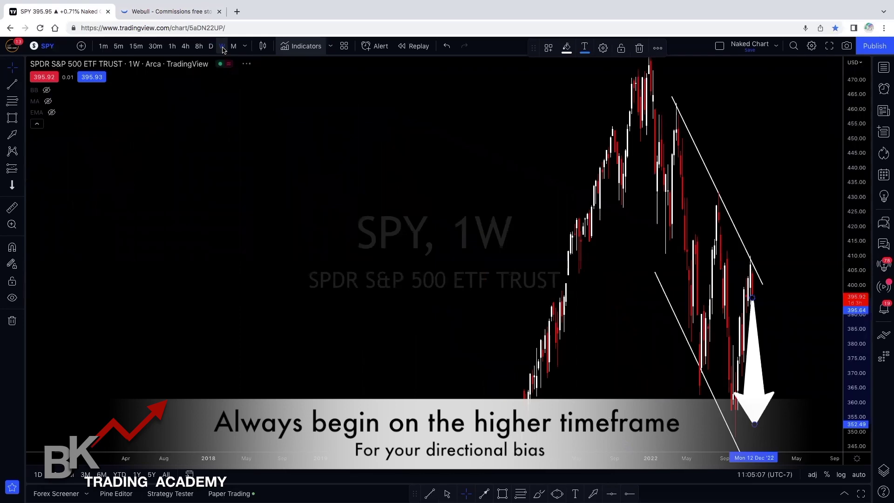
left_click_drag(857, 140, 857, 198)
mouse_move(782, 198)
left_mouse_down()
mouse_move(798, 264)
mouse_move(796, 196)
left_mouse_up()
left_click_drag(850, 248, 850, 240)
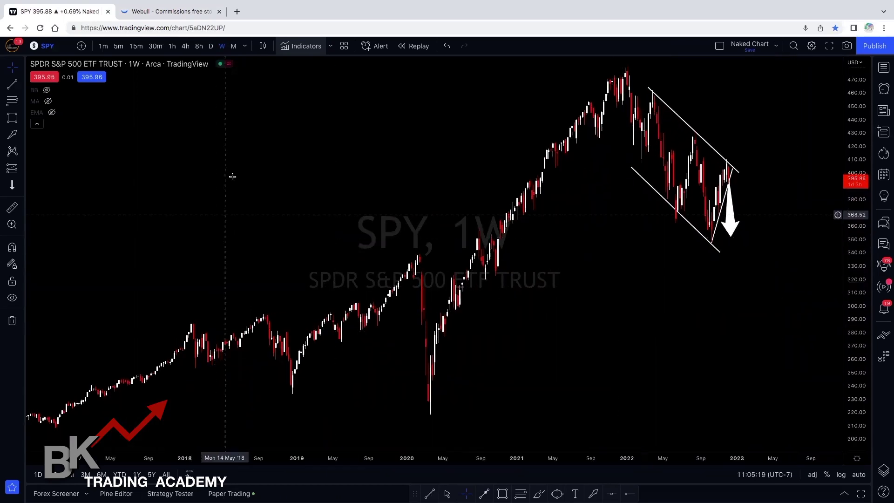
Step: Examine the weekly SPY trend from the 2020 low through the early 2022 high to the falling channel
scroll(236, 231, "down", 3)
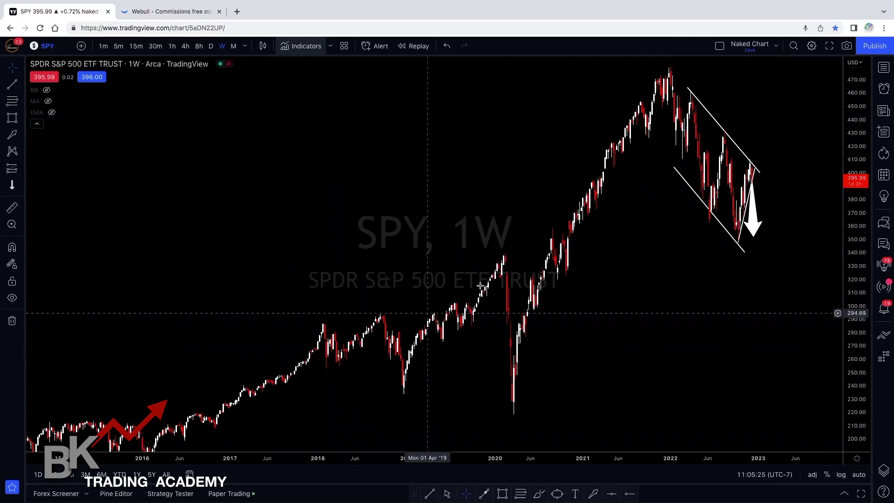
left_click_drag(517, 411, 513, 412)
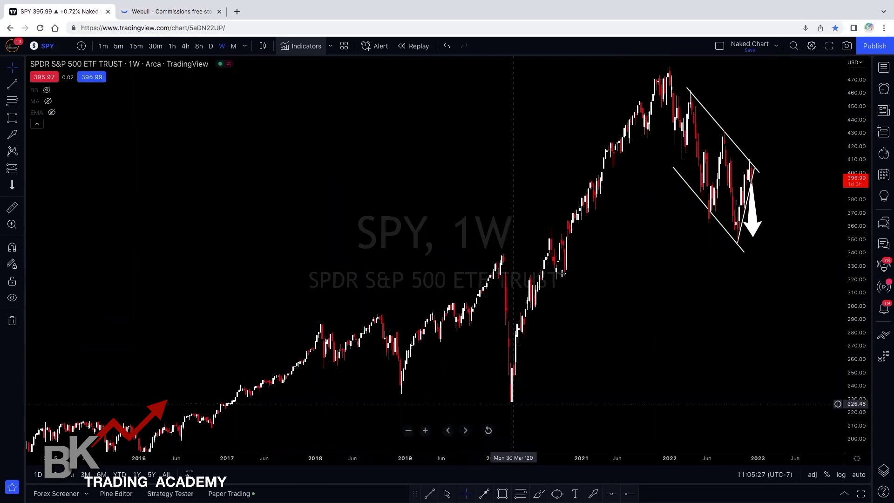
left_click_drag(669, 70, 671, 72)
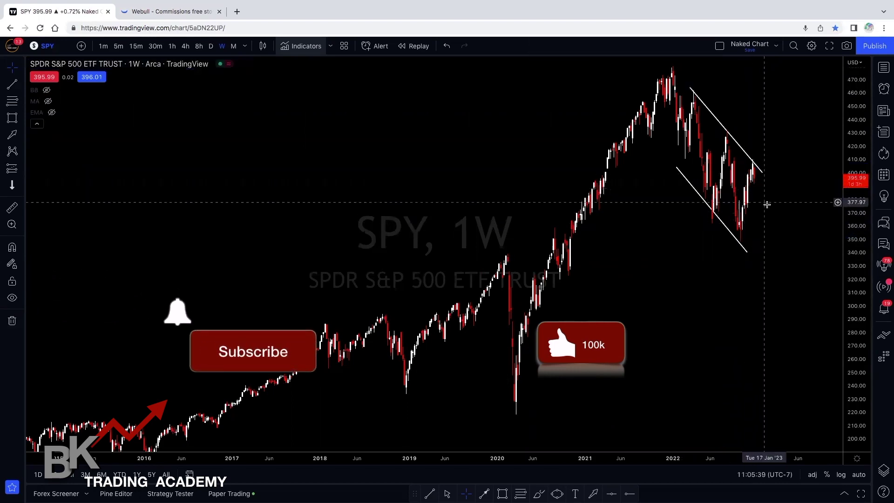
scroll(756, 223, "right", 5)
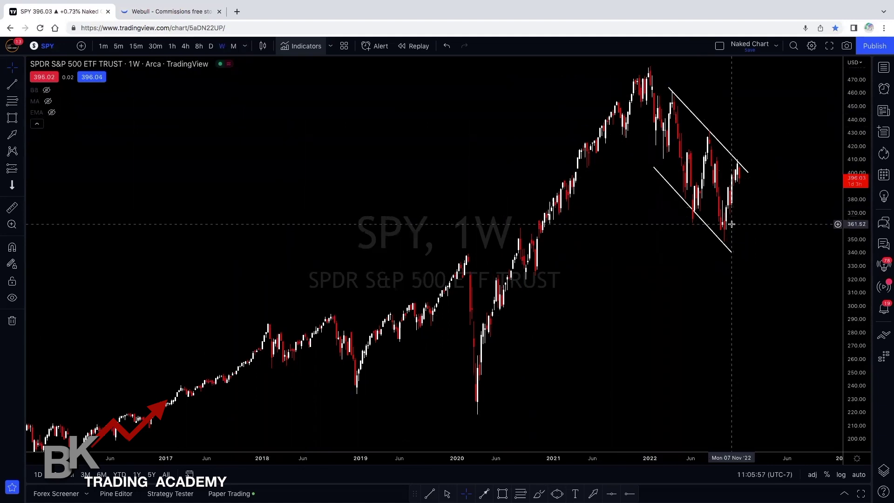
Step: Draw a nearly horizontal trend line at the pre-crash 2020 high, from about 338.43 in April 2018 to 328.28 in November 2023
left_click(12, 85)
left_click(298, 271)
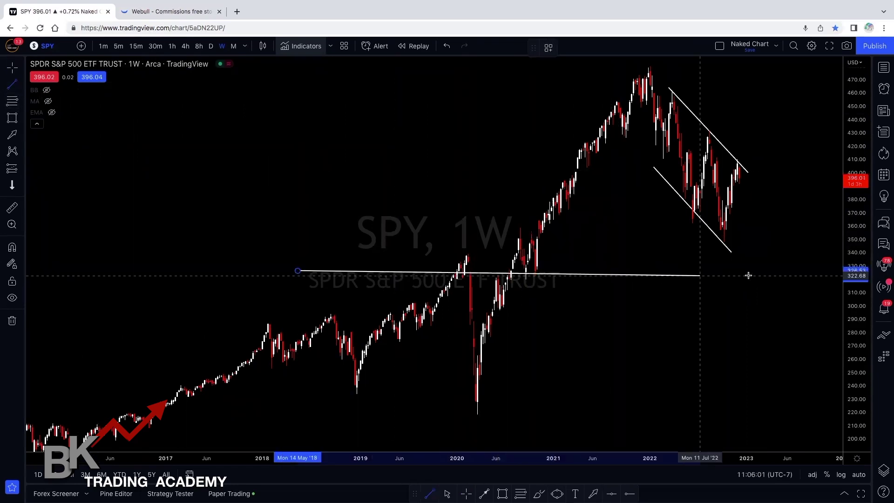
left_click(840, 284)
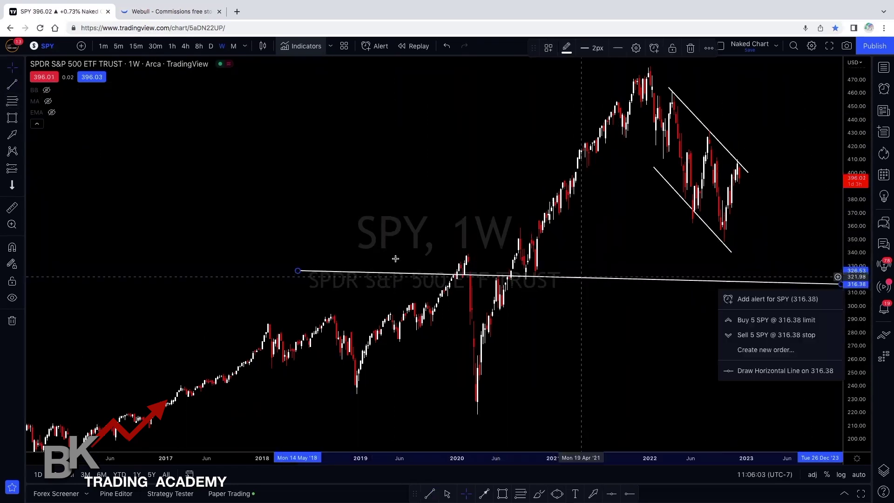
left_click_drag(488, 278, 479, 262)
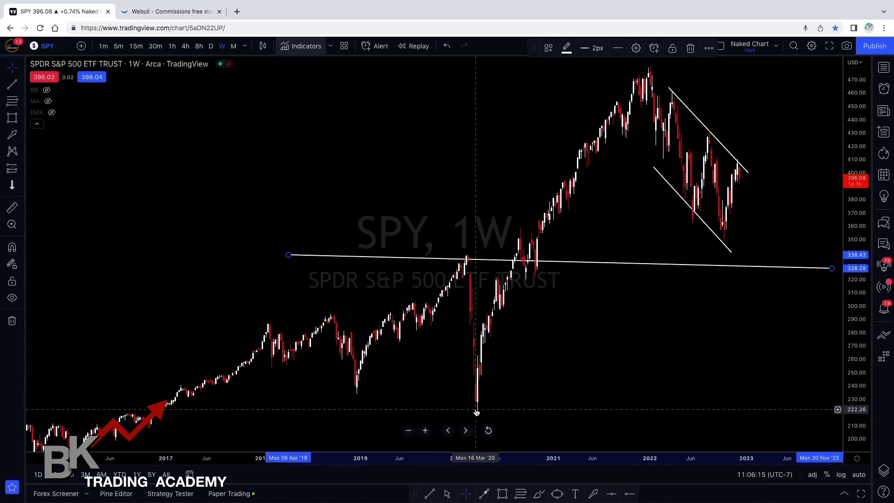
Step: Draw a rising trend line from the March 2020 low at about 220 to about 477 in February 2022
scroll(498, 326, "down", 1)
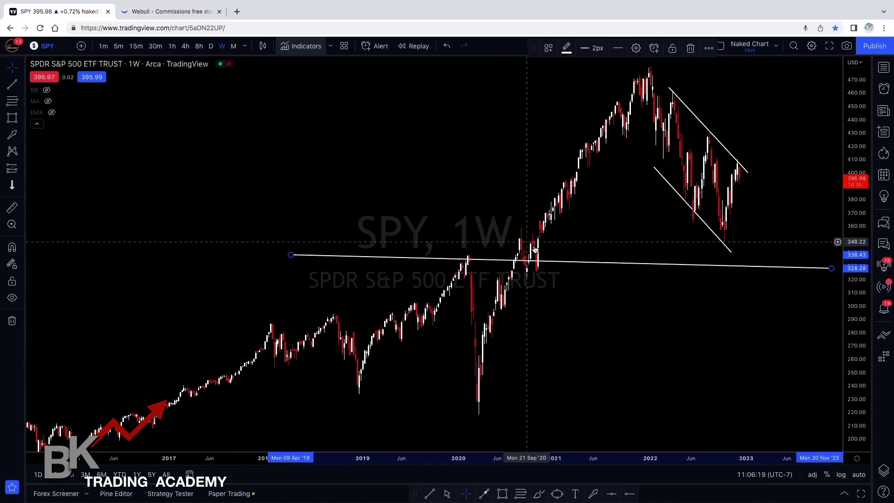
scroll(543, 237, "up", 2)
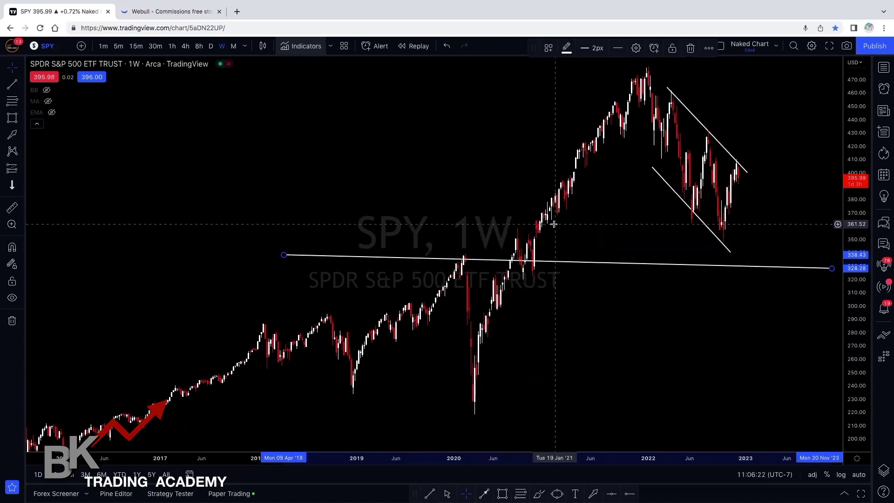
scroll(554, 224, "up", 3)
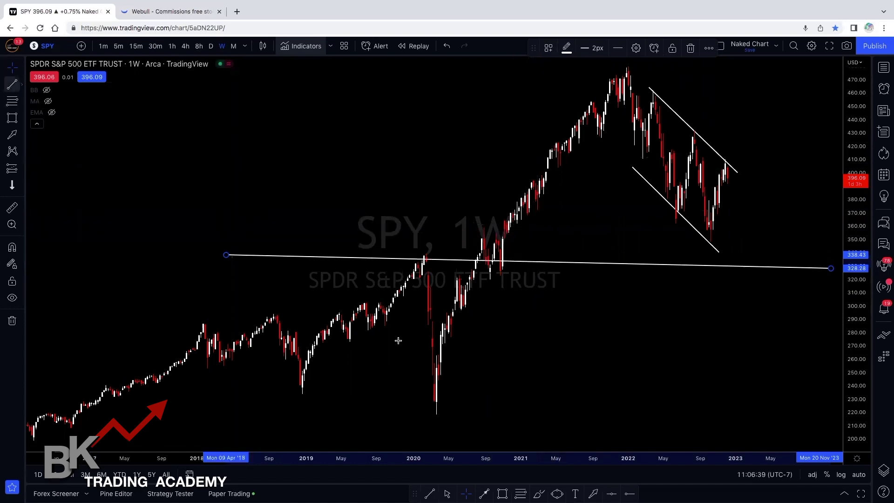
key("alt+t")
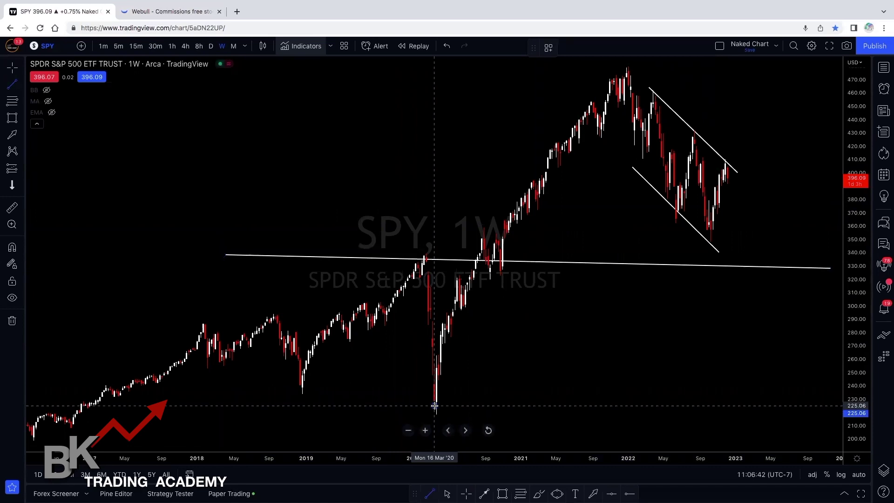
left_click(435, 406)
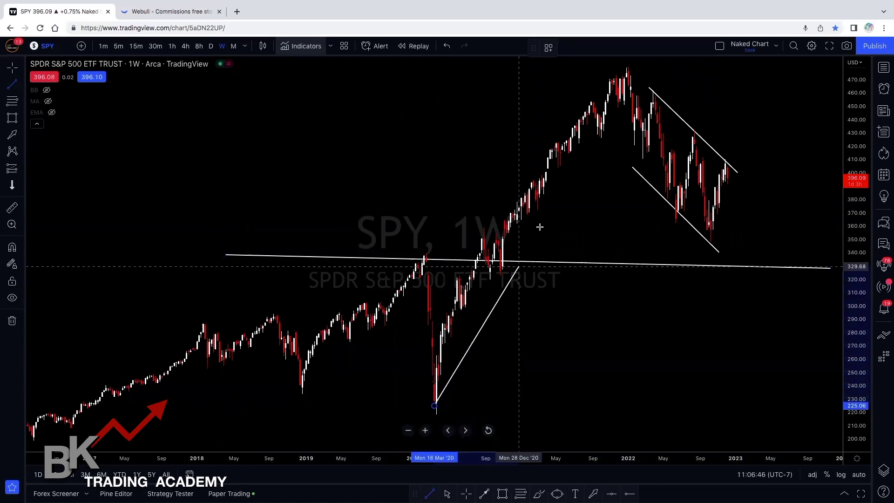
left_click(642, 67)
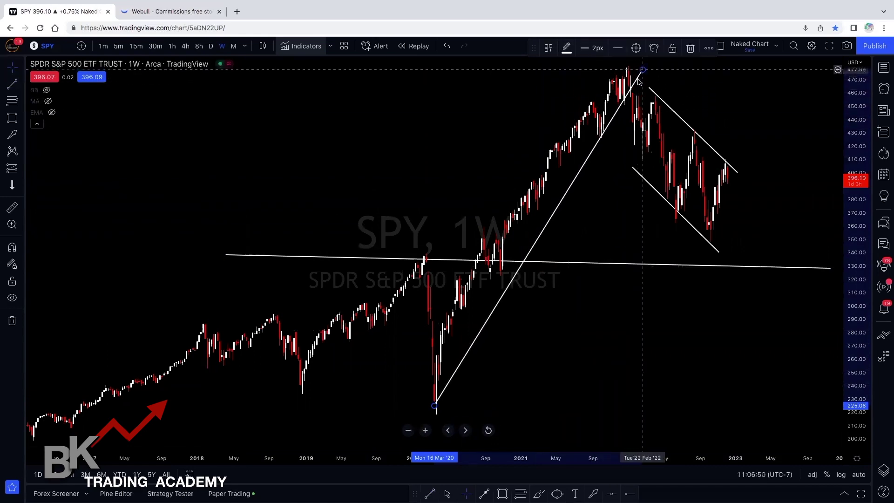
left_click(434, 411)
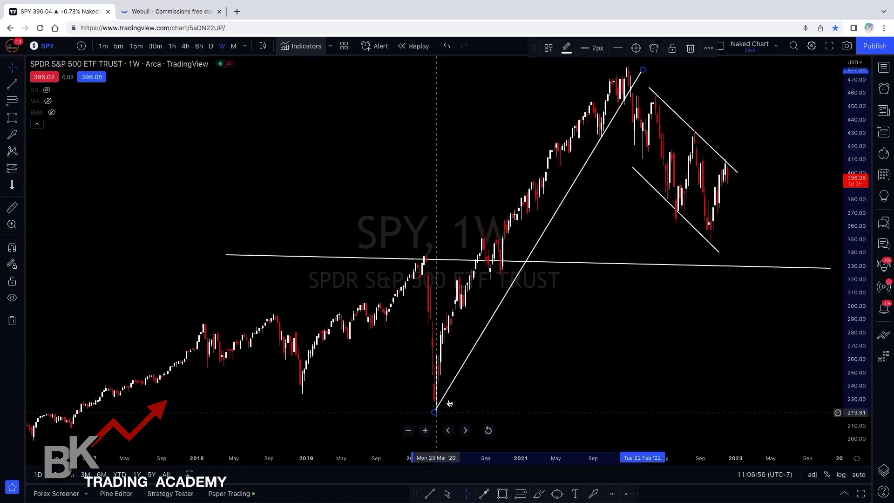
Step: Examine the weekly rise from the March 2020 low against the 2022 falling channel and the pre-crash high line
scroll(449, 401, "down", 1)
scroll(440, 406, "up", 1)
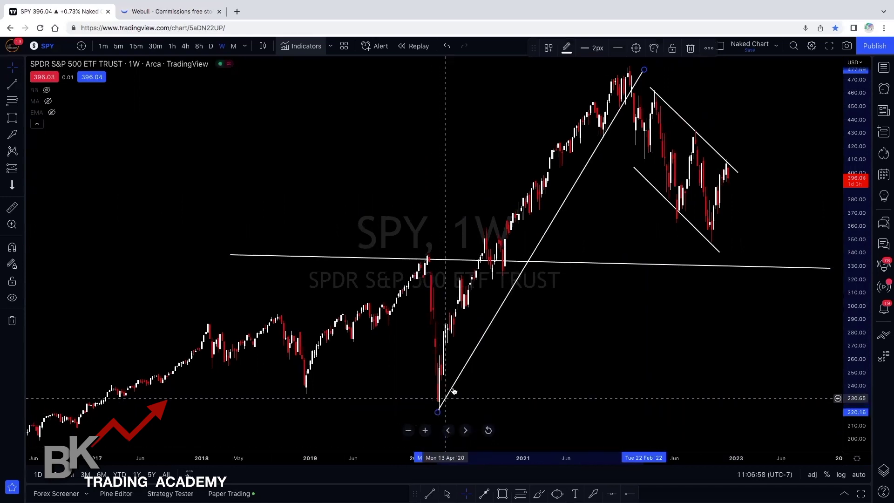
scroll(503, 317, "down", 5)
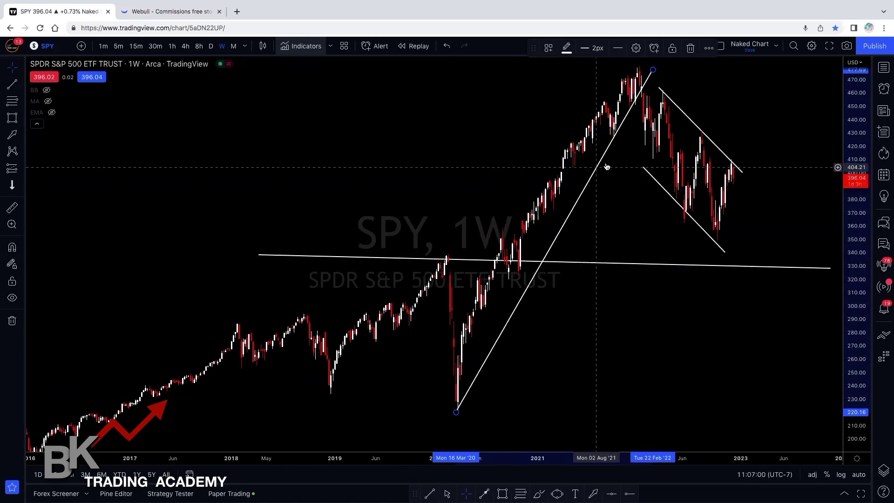
scroll(606, 167, "left", 1)
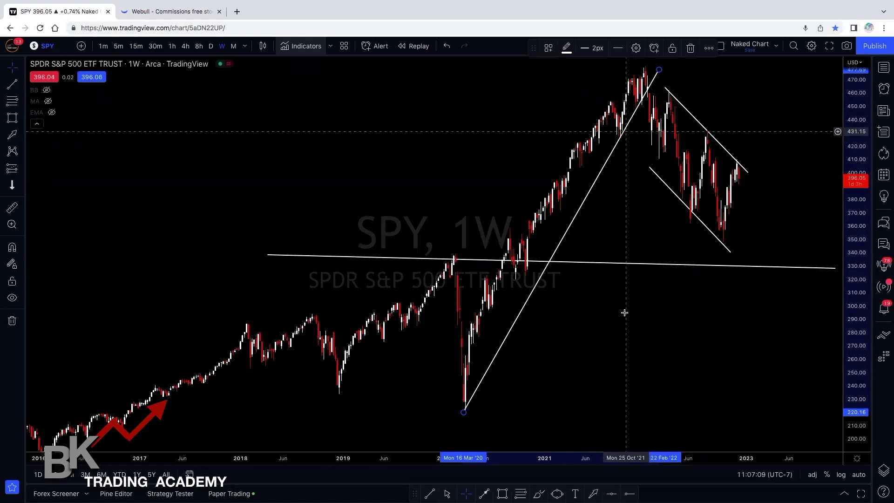
scroll(626, 313, "up", 2)
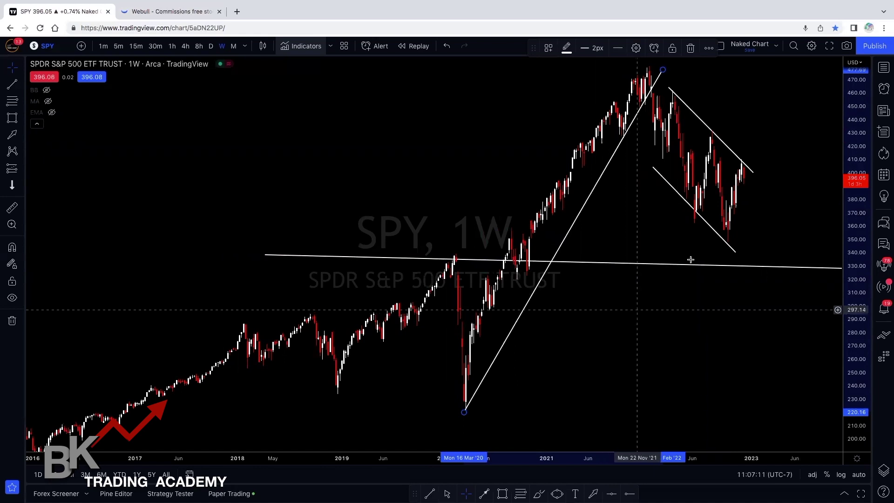
scroll(694, 260, "up", 3)
scroll(730, 240, "up", 1)
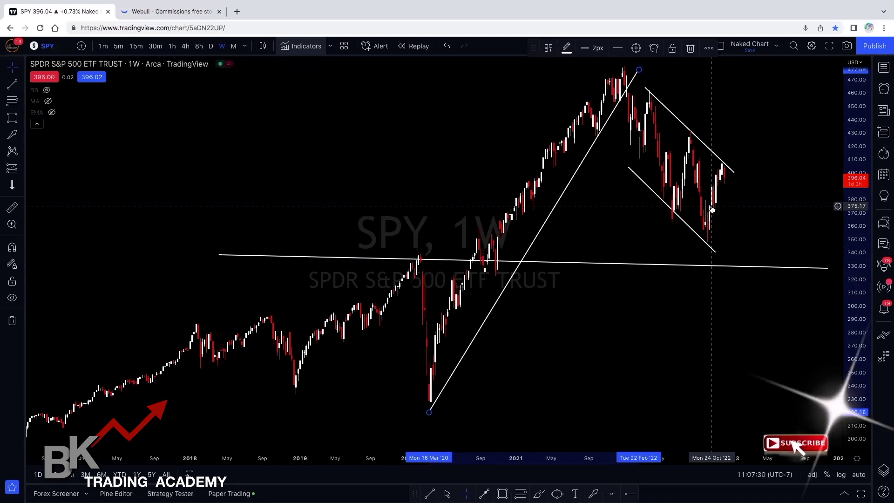
left_click_drag(711, 208, 718, 201)
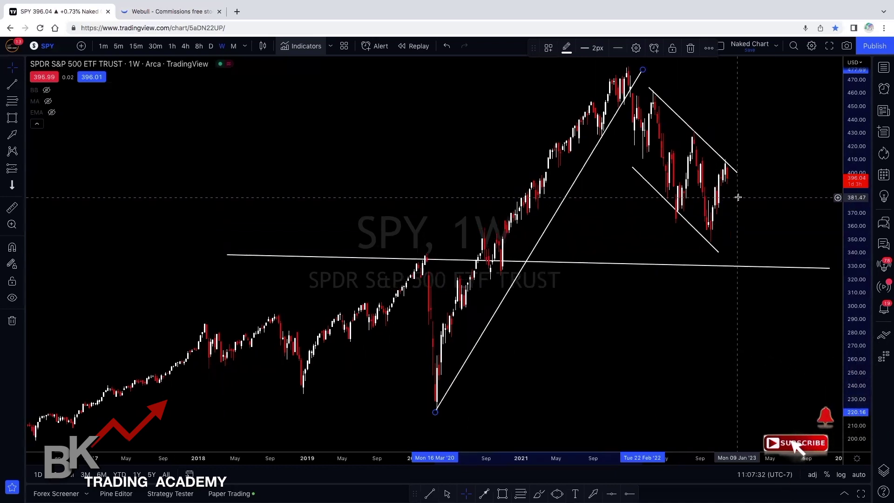
scroll(738, 197, "up", 5)
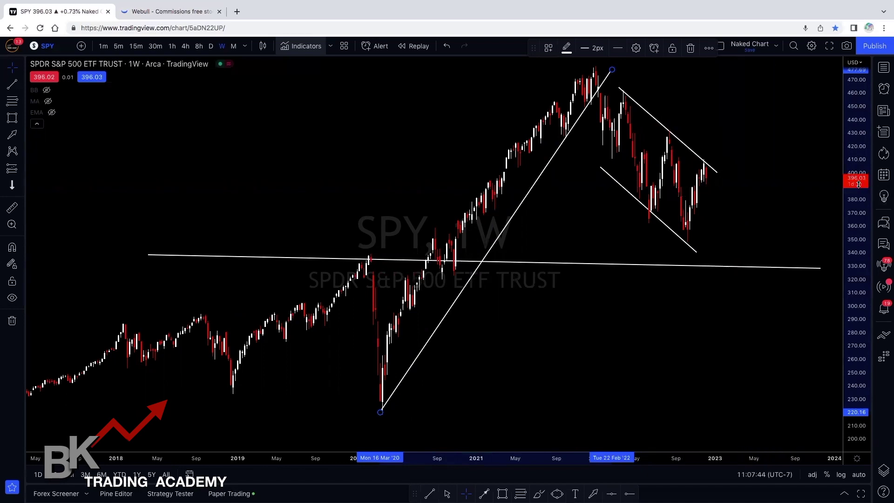
scroll(786, 193, "up", 2)
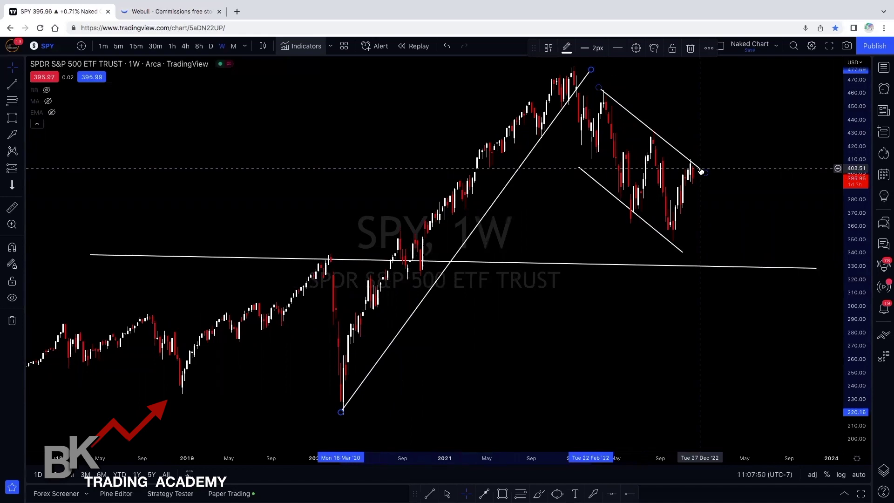
Step: Draw a short rising trend line from the October 2022 low at about 349.62 to the channel's upper line at about 401.78
mouse_move(700, 172)
left_mouse_down()
mouse_move(690, 168)
mouse_move(697, 173)
left_mouse_up()
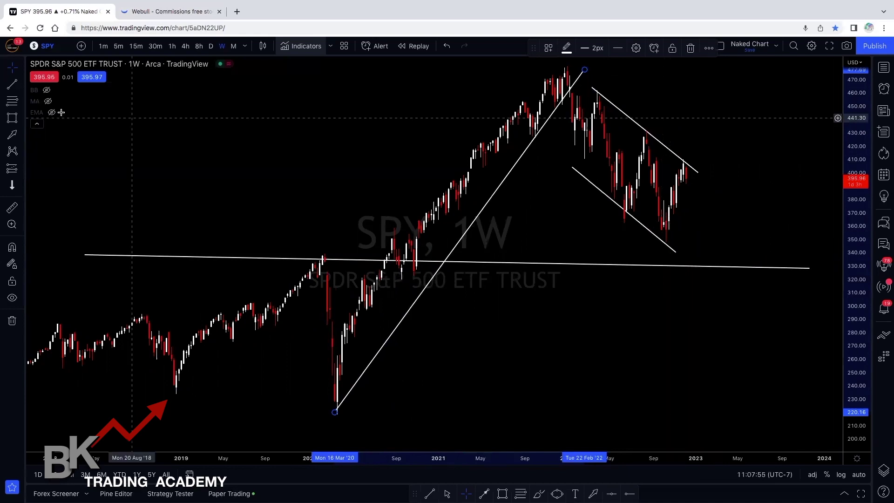
left_click(663, 239)
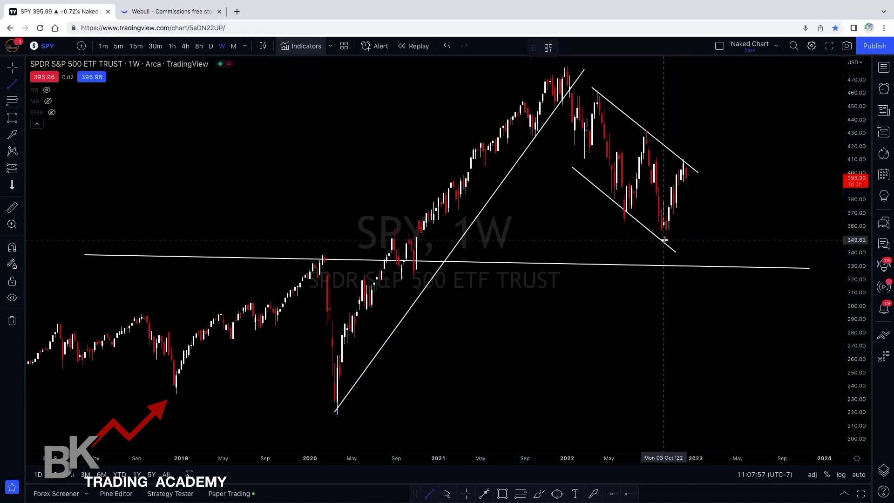
left_click(694, 171)
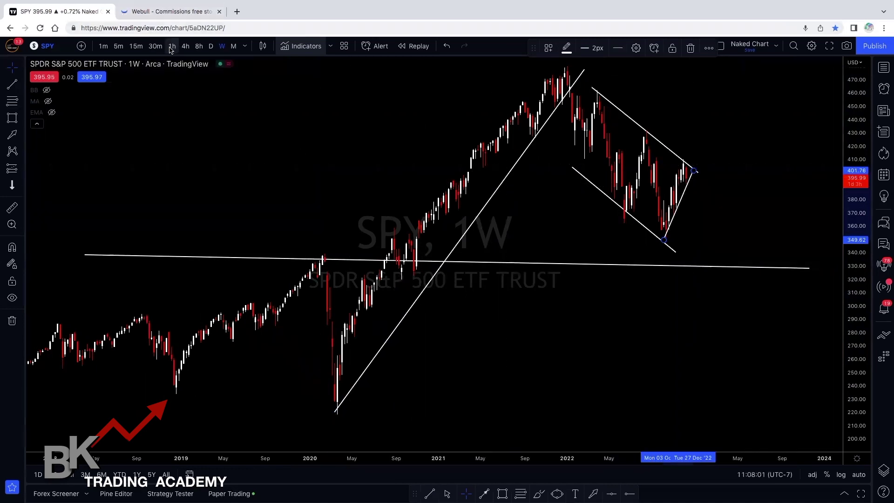
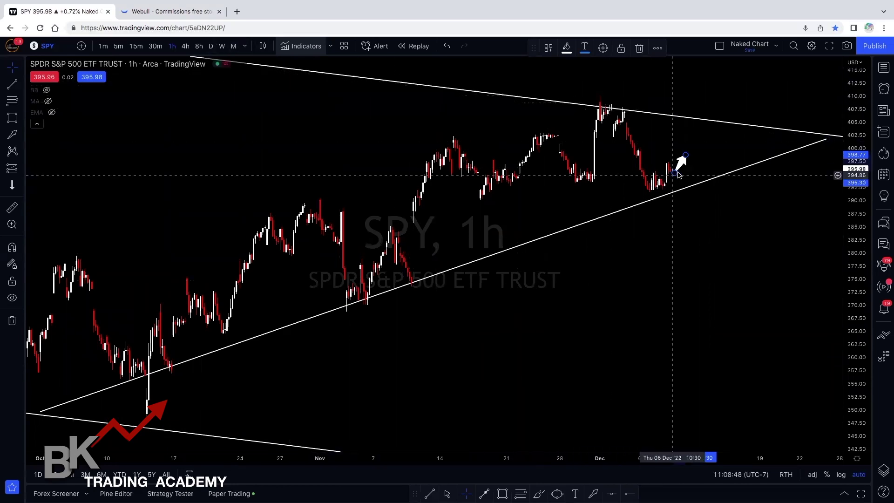
Step: Extend the up arrow at the latest hourly candle past the falling upper trend line to about 412.57
mouse_move(685, 155)
left_mouse_down()
mouse_move(699, 138)
mouse_move(731, 128)
left_mouse_up()
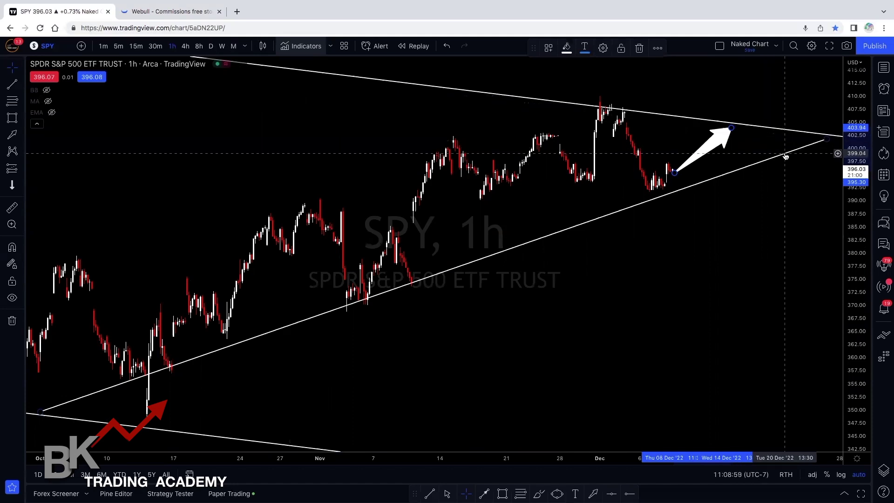
left_click_drag(731, 127, 752, 83)
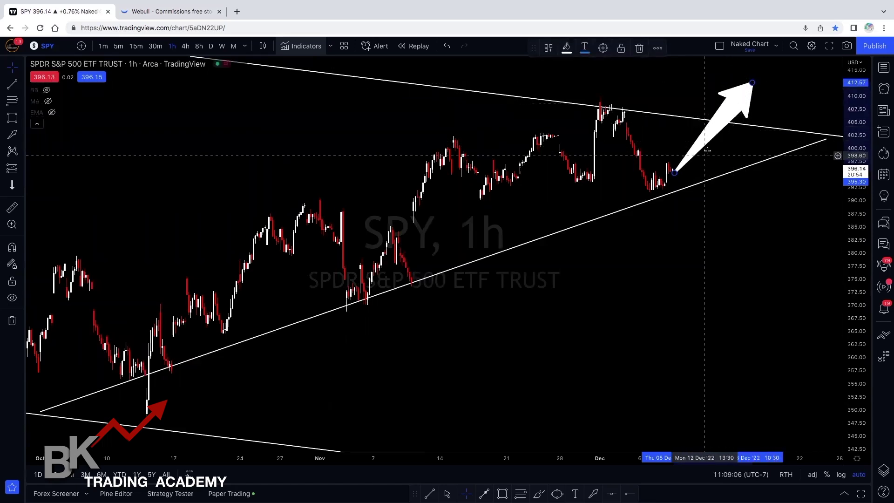
Step: Delete the arrow and draw a projection line from the latest candle at about 395.66 up toward the falling upper trend line
key("Delete")
left_click(13, 84)
left_click(672, 170)
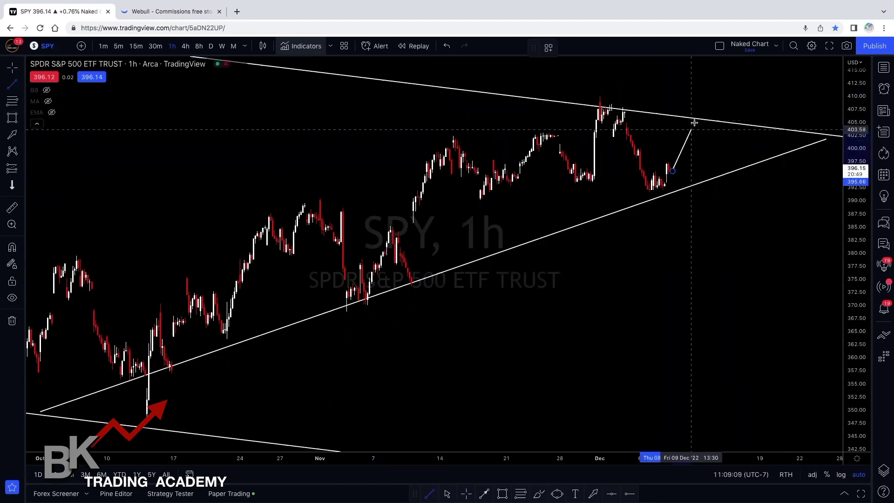
left_click(695, 125)
Step: Project a drop from about 404.03 to 395.75 at the rising trend line and a breakout leg above 415, and remove both legs
left_click(698, 126)
left_click(725, 171)
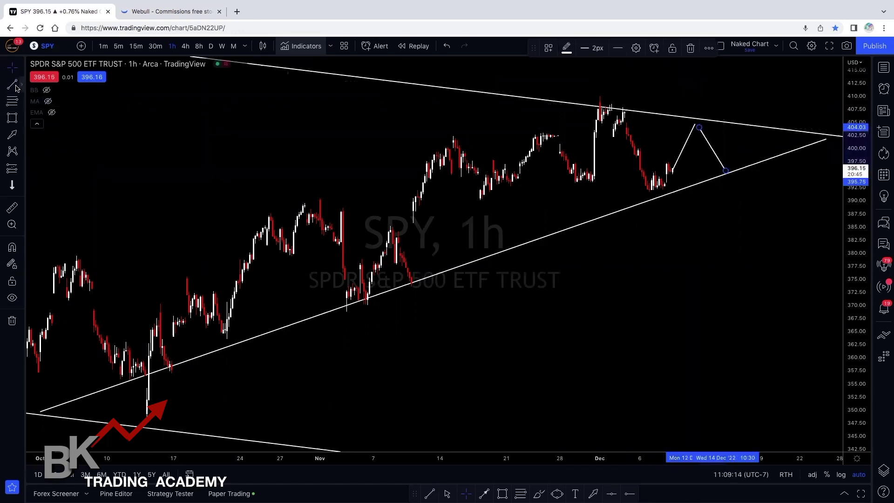
key("alt+t")
left_click(725, 171)
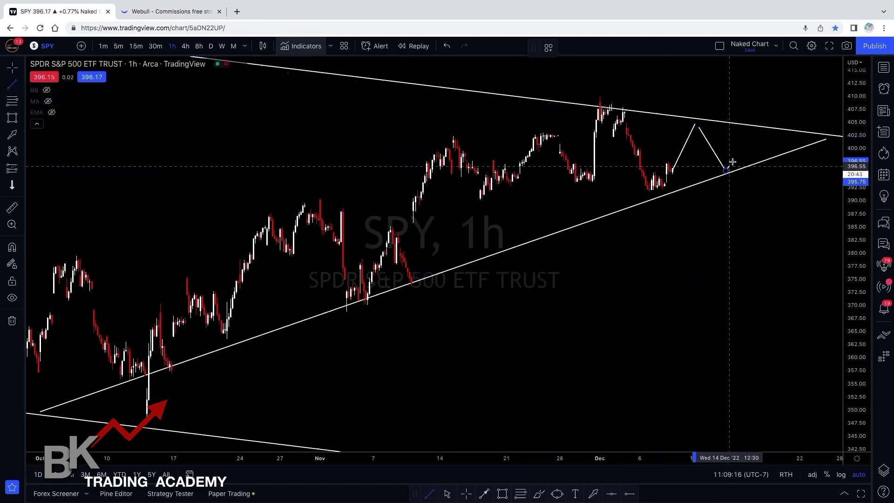
left_click(755, 64)
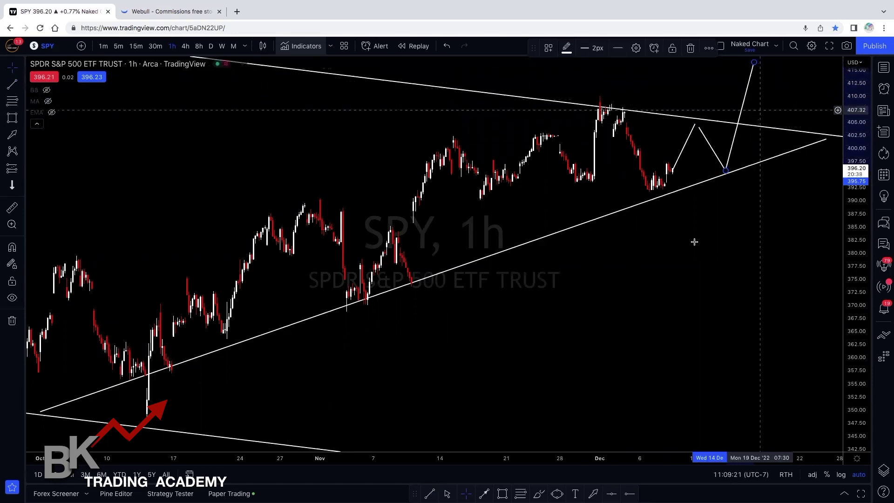
scroll(690, 262, "down", 3)
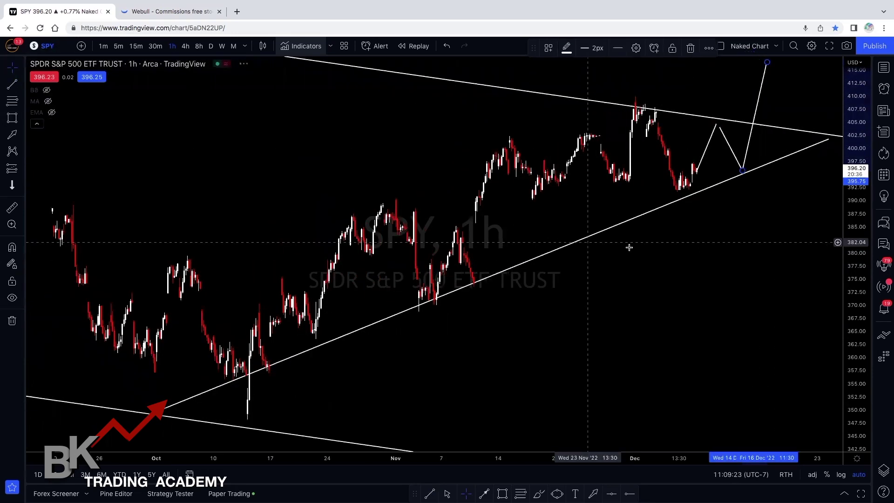
mouse_move(767, 62)
left_mouse_down()
mouse_move(742, 171)
mouse_move(700, 169)
left_mouse_up()
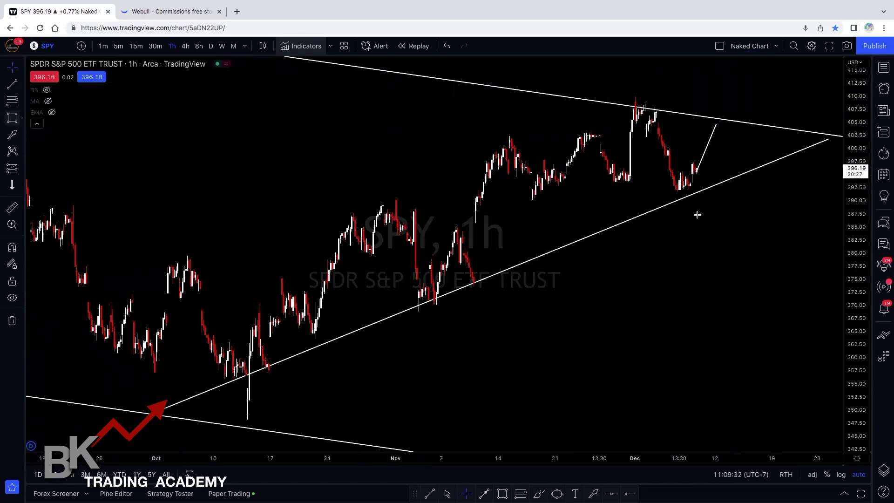
Step: Box the latest low at the rising trend line from about 393.08 to 389.69 and redirect the projection line down to about 392.63
left_click_drag(678, 185, 693, 202)
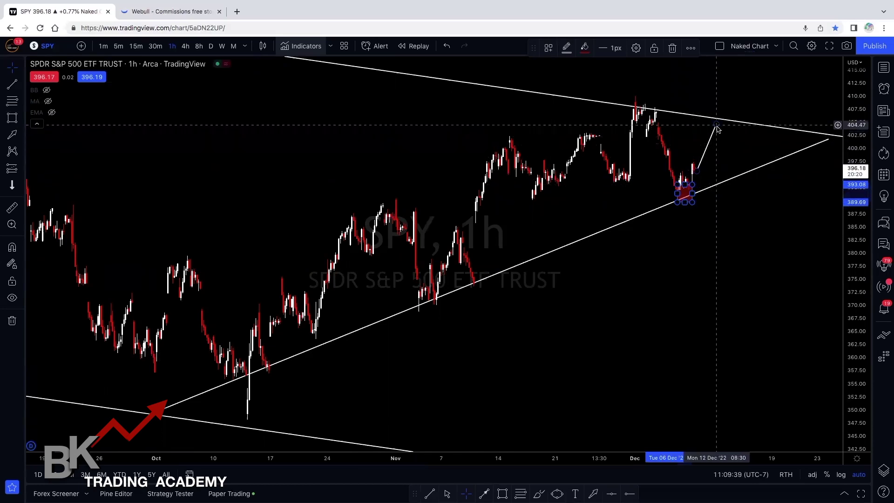
left_click(697, 171)
left_click(705, 186)
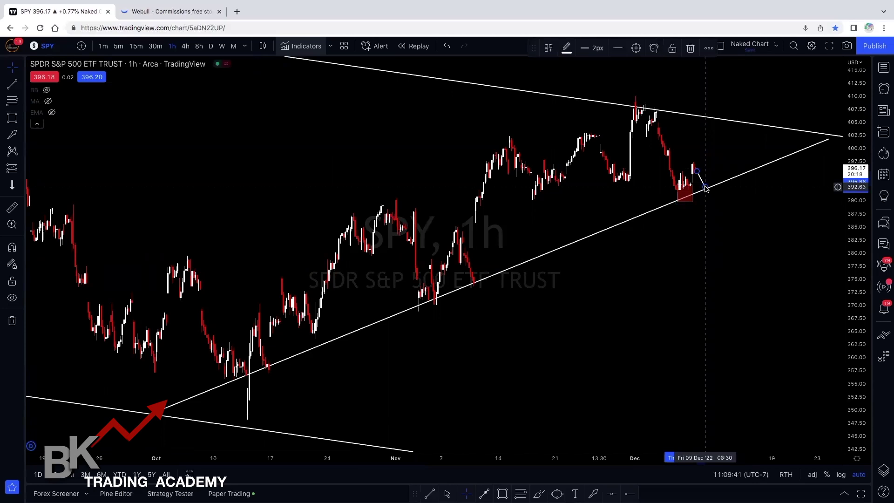
Step: Draw a small rectangle where the projection line meets the rising trend line
left_click(13, 119)
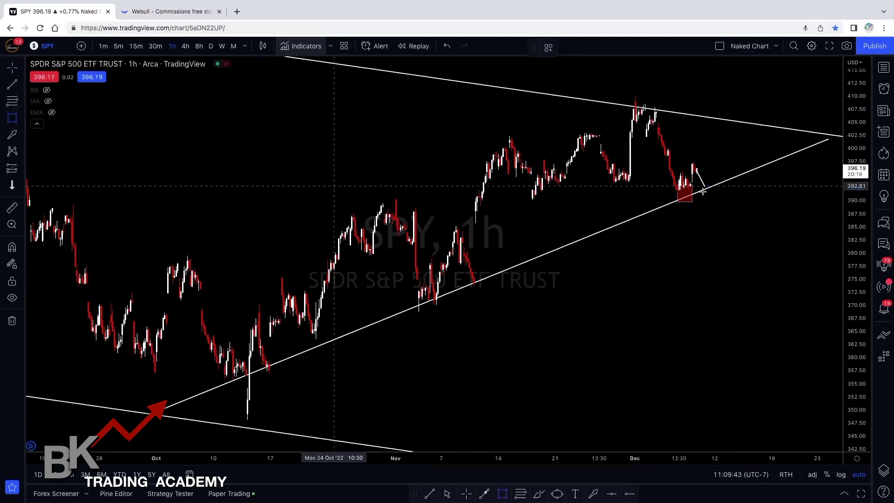
left_click(705, 184)
left_click(700, 197)
Step: Draw an up arrow from the small rectangle at about 392.99 to the falling upper trend line at about 405.63
key("alt+shift+b")
left_click_drag(709, 185, 727, 119)
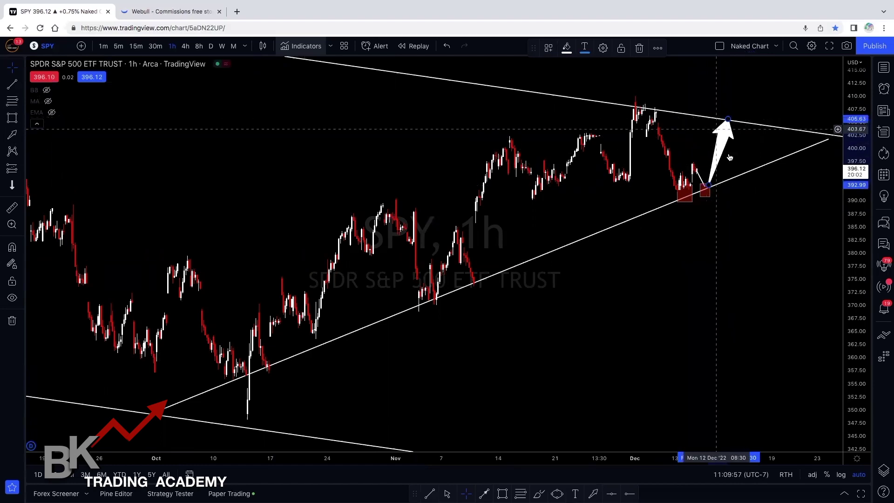
scroll(755, 140, "down", 4)
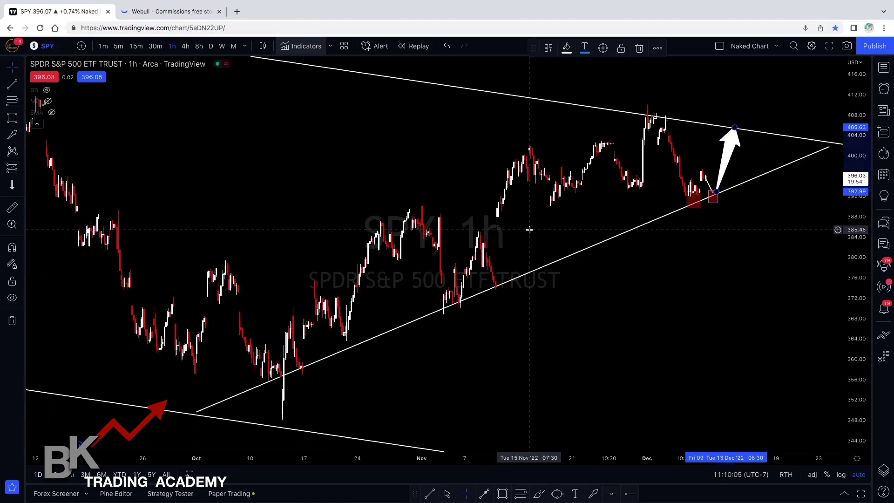
Step: Switch the chart to the daily timeframe and delete the up arrow and the rising trend line at the latest lows
scroll(529, 230, "down", 3)
left_click(211, 46)
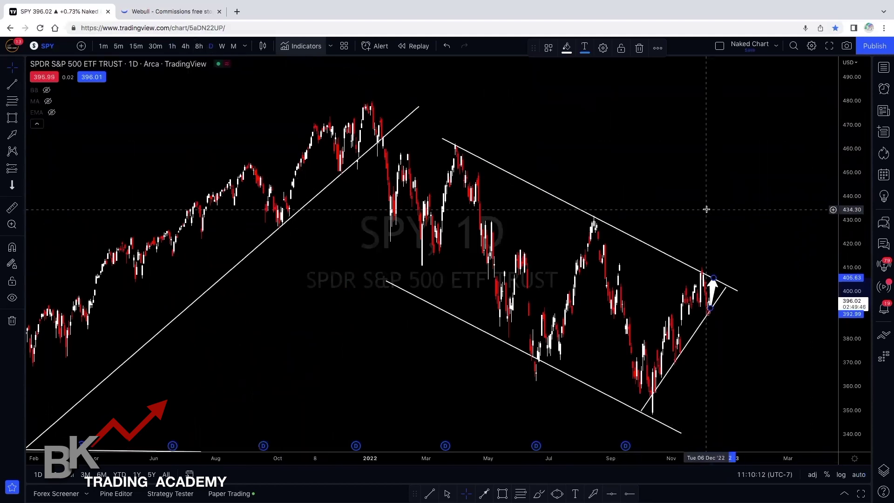
scroll(706, 209, "down", 3)
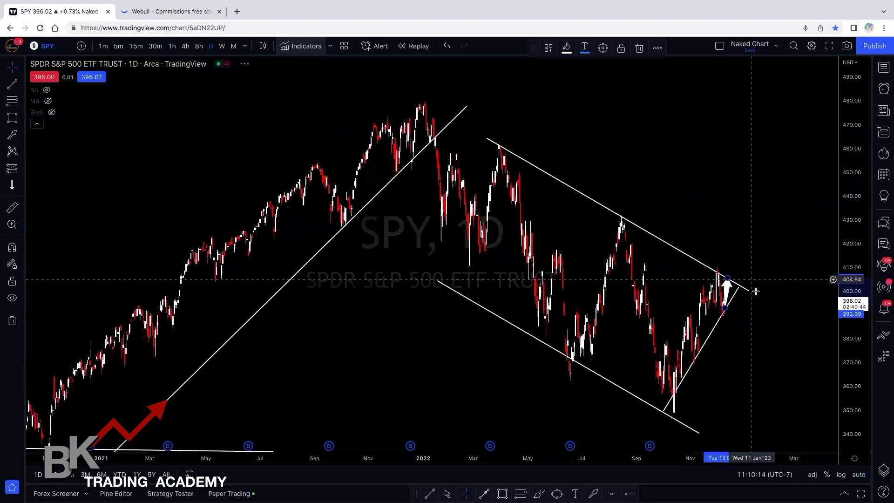
scroll(745, 205, "down", 3)
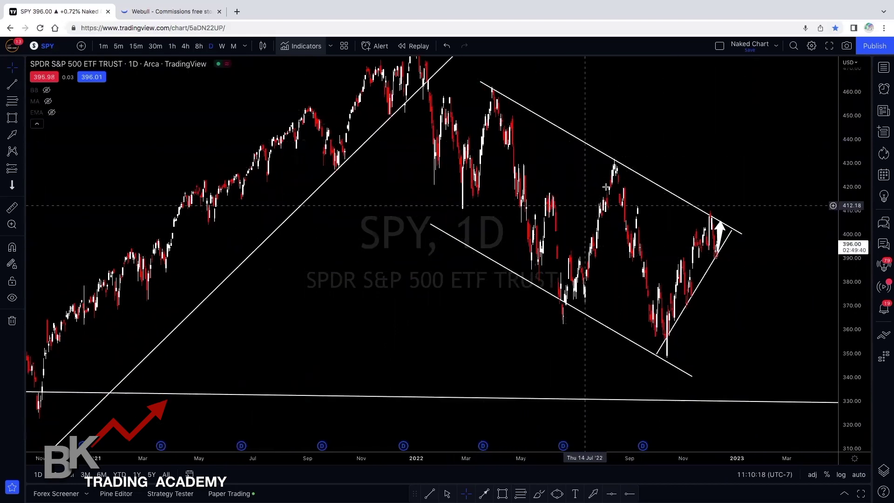
left_click(704, 274)
key("Delete")
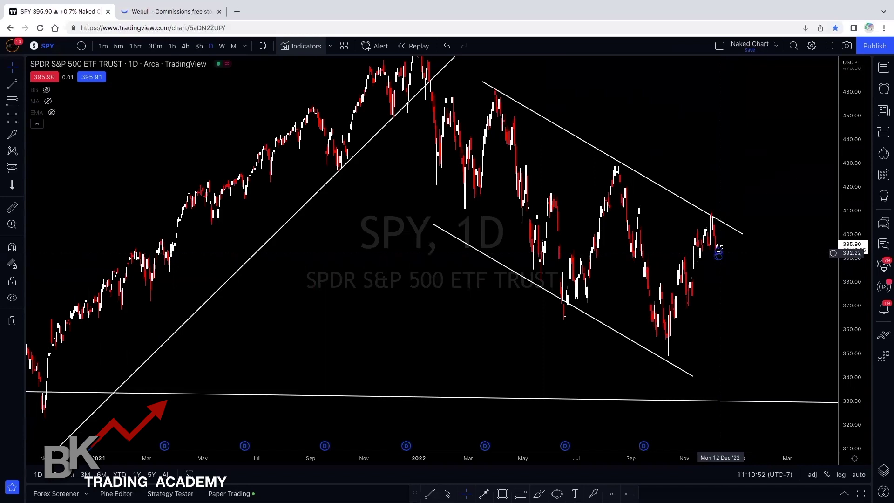
Step: Sketch a large down arrow from the latest candle to about 341 and an up arrow back to about 398, and undo both
left_click(12, 134)
mouse_move(719, 251)
left_mouse_down()
mouse_move(717, 373)
mouse_move(768, 238)
left_mouse_up()
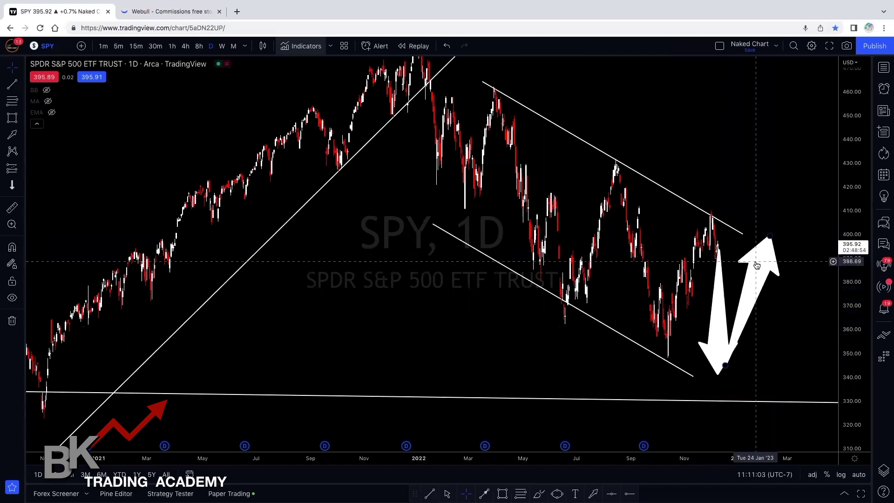
key("ctrl+z")
key("ctrl+z")
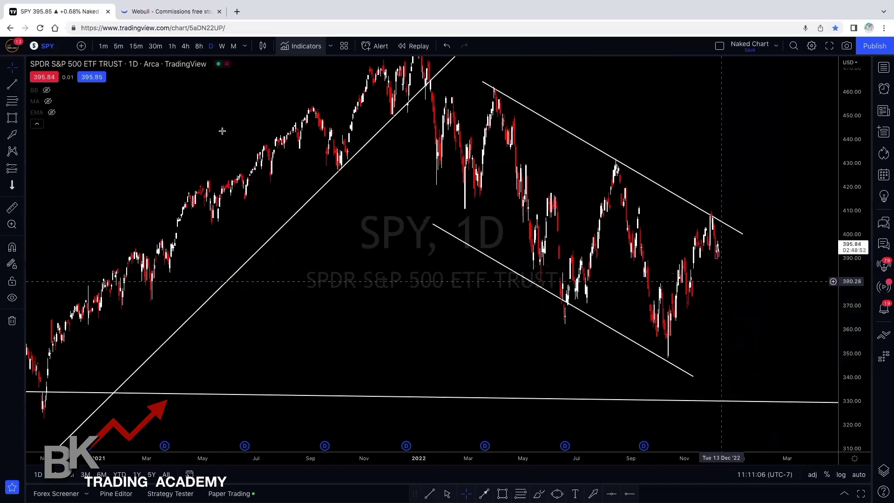
Step: Draw a small up arrow from about 393.98 to 401.61 and a down arrow beside it from about 399.07 to 392.22
left_click(12, 135)
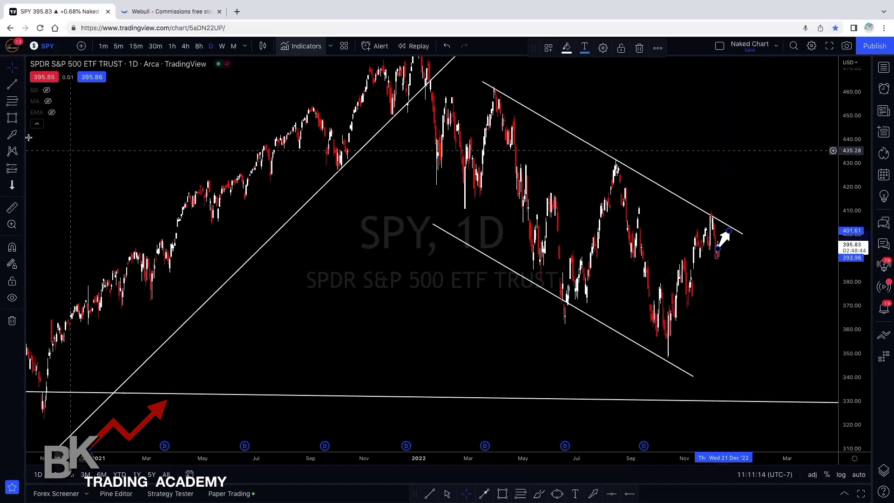
mouse_move(728, 236)
left_mouse_down()
mouse_move(728, 257)
mouse_move(737, 252)
left_mouse_up()
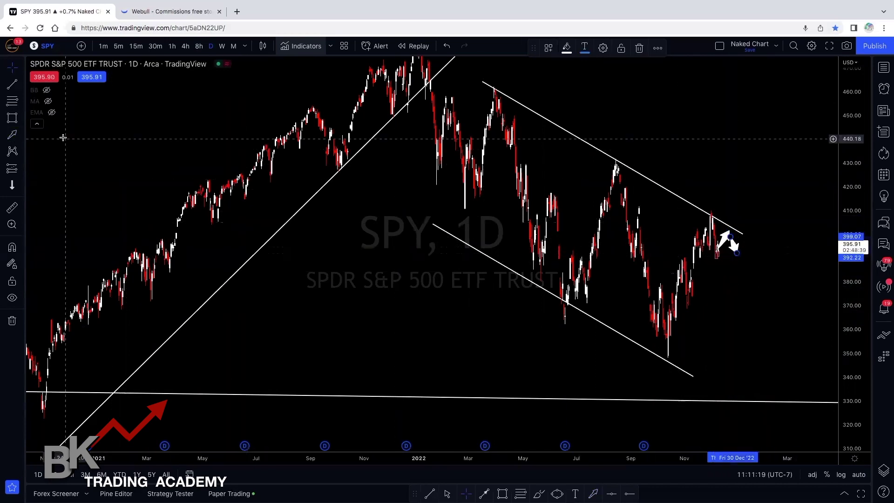
Step: Draw a rising trend line from the October low at about 345.04 to the end of the falling upper line at about 400.63
key("alt+t")
left_click(673, 365)
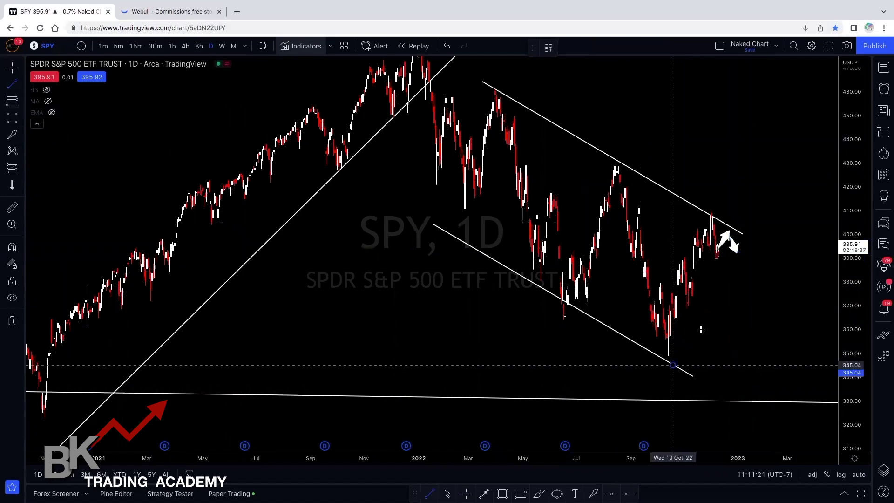
left_click(741, 232)
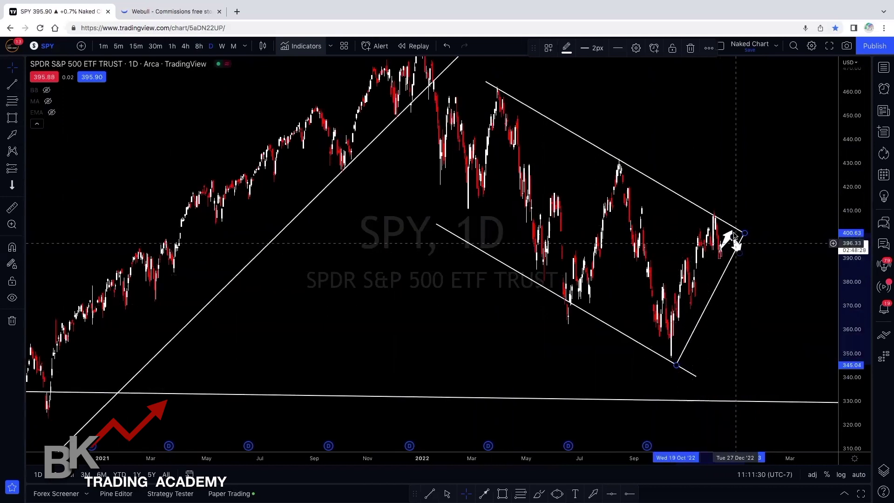
Step: Extend the up arrow's tip through the falling upper trend line in stages to about 412.97, 445.07 and 457.40
left_click_drag(731, 232, 741, 204)
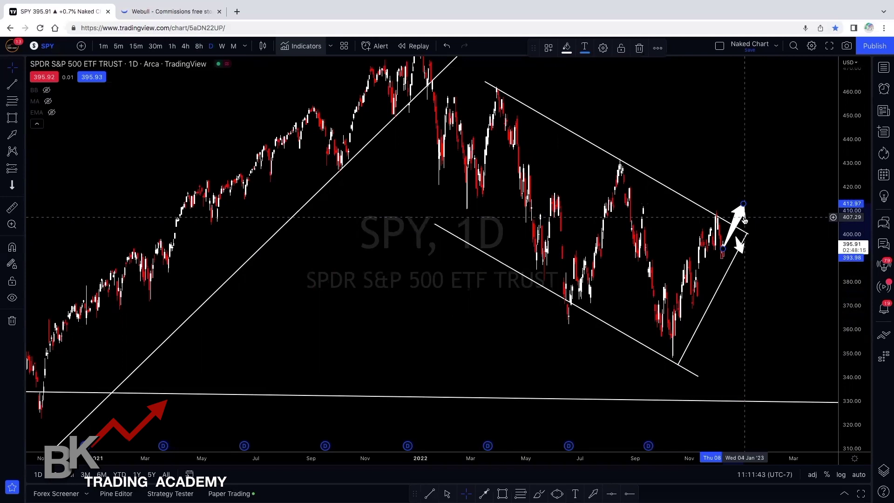
left_click_drag(743, 204, 772, 127)
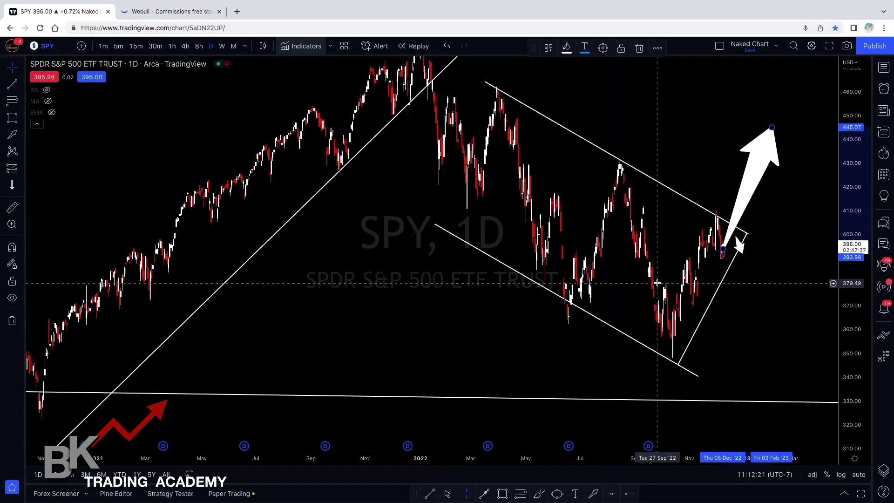
scroll(657, 282, "down", 2)
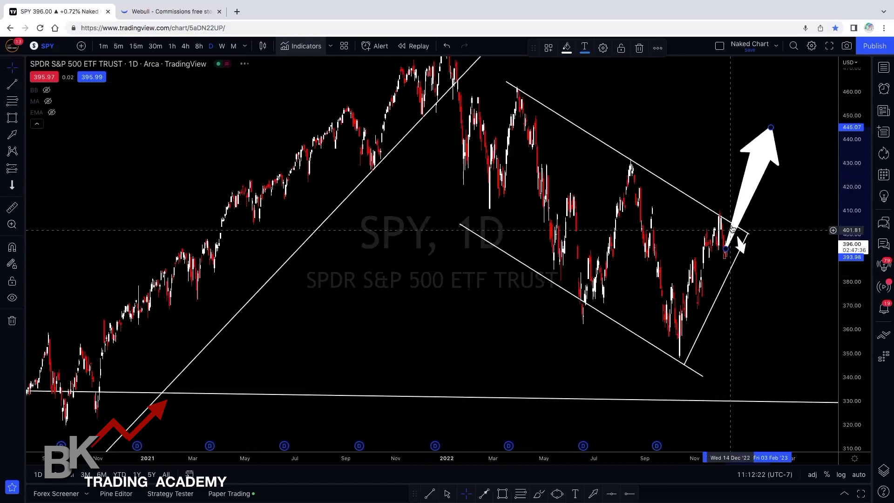
scroll(738, 239, "right", 1)
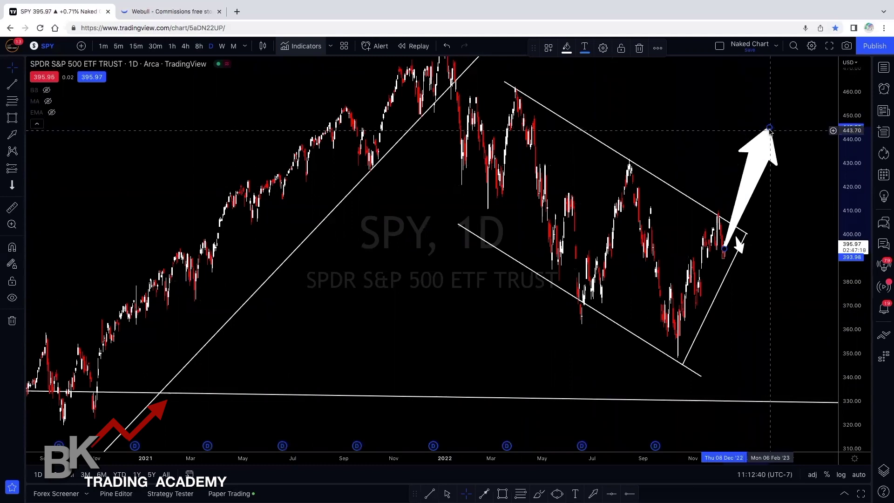
left_click_drag(770, 130, 789, 98)
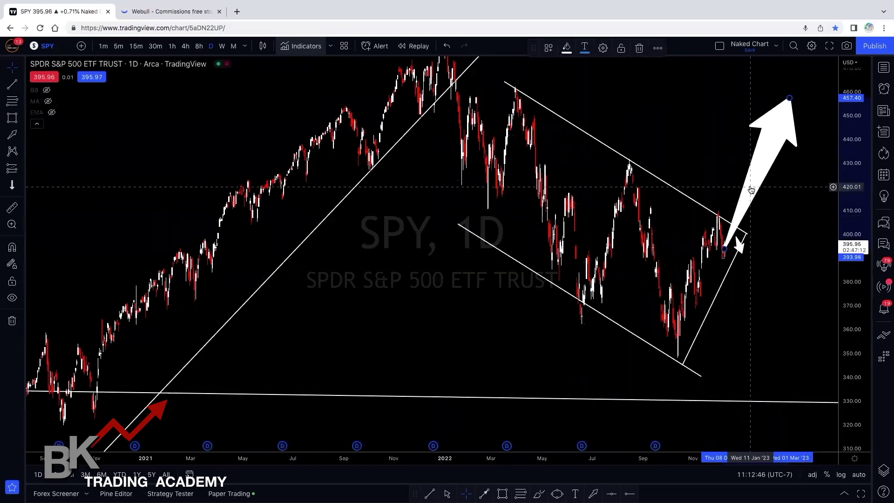
scroll(750, 189, "up", 2)
scroll(724, 256, "left", 3)
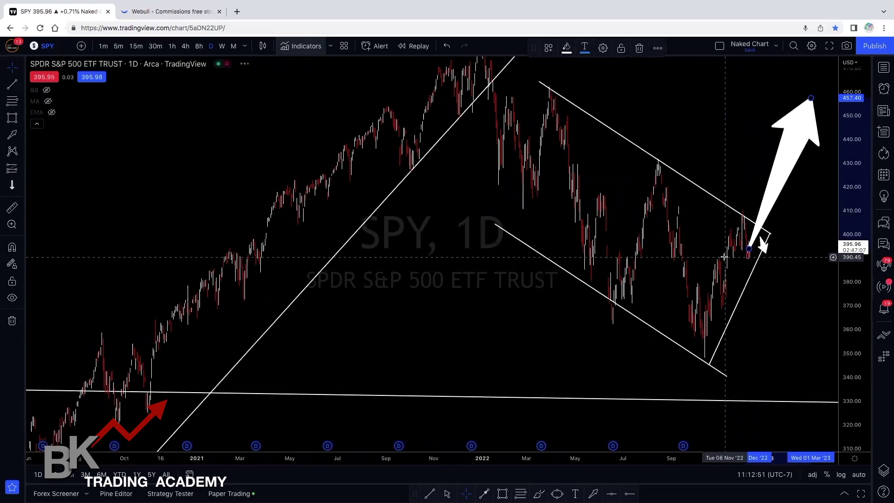